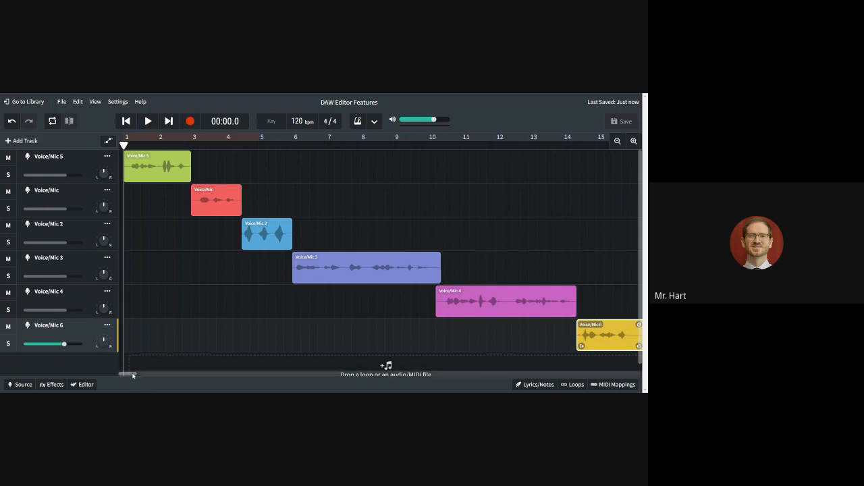
Step: Play the green voice clip on the first track from the project's start, and pause when it ends
mouse_move(132, 381)
mouse_down()
mouse_move(147, 379)
mouse_move(118, 378)
mouse_up()
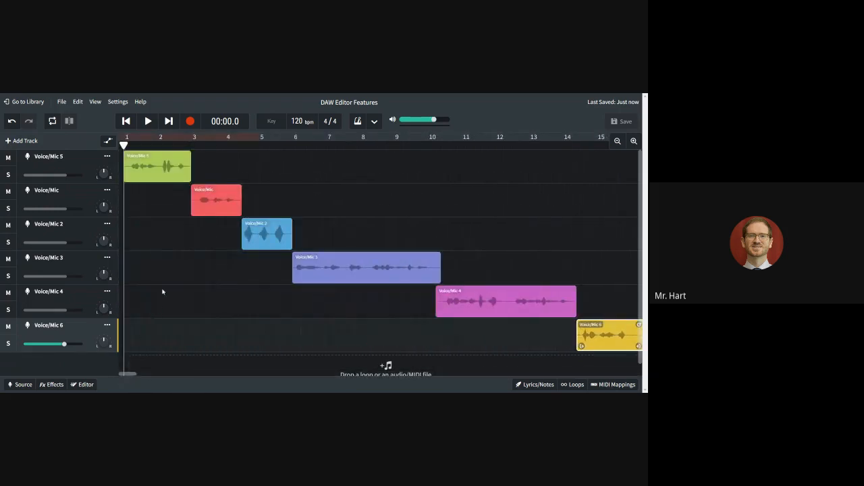
click(148, 121)
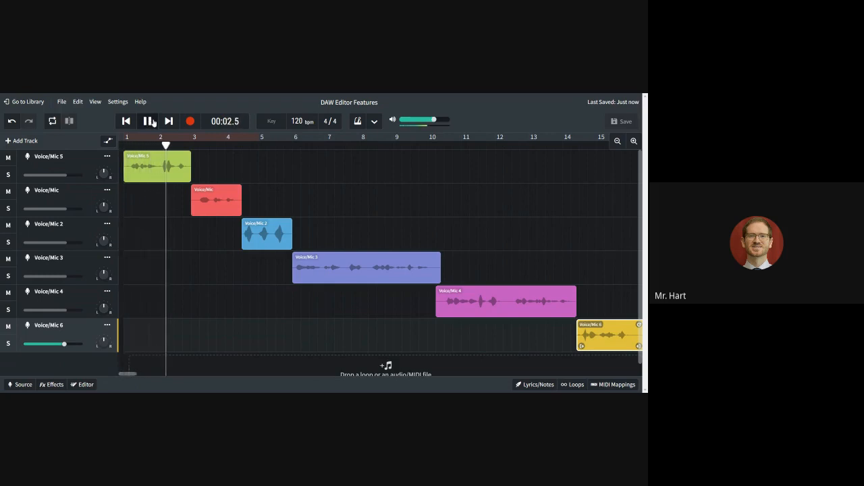
click(147, 121)
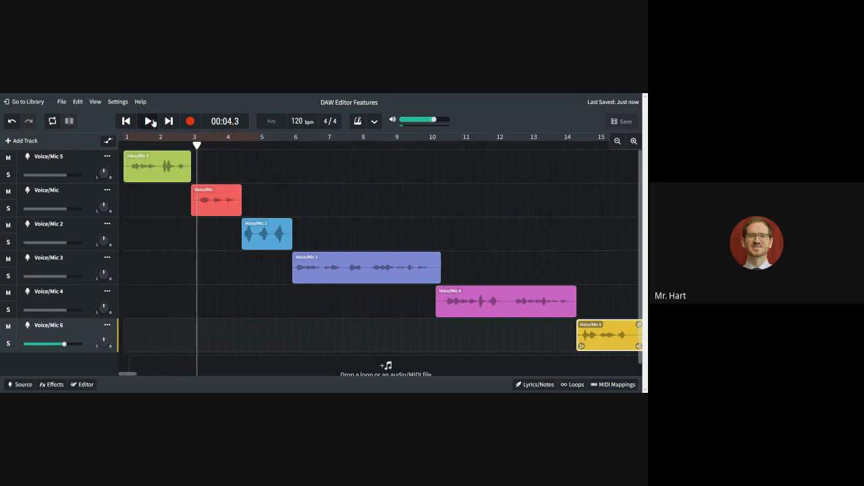
Step: Rename the Voice/Mic 5 track as "Unedited Voice"
double_click(54, 156)
triple_click(54, 157)
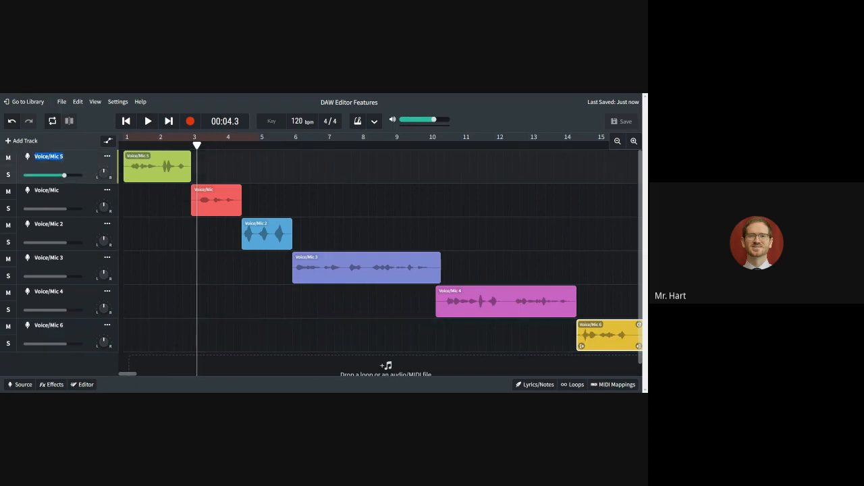
text(Unedited Voice)
Step: Select the Voice/Mic track and play its red clip without effects, pausing at the clip's end
click(59, 191)
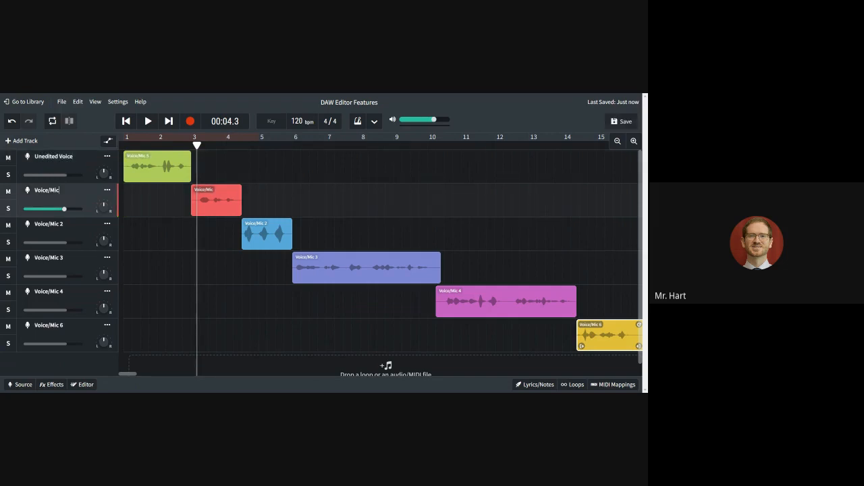
click(148, 121)
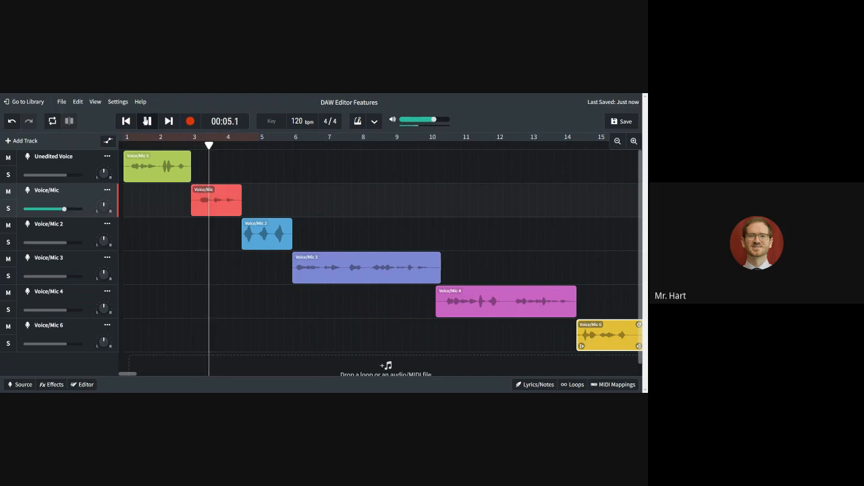
click(147, 121)
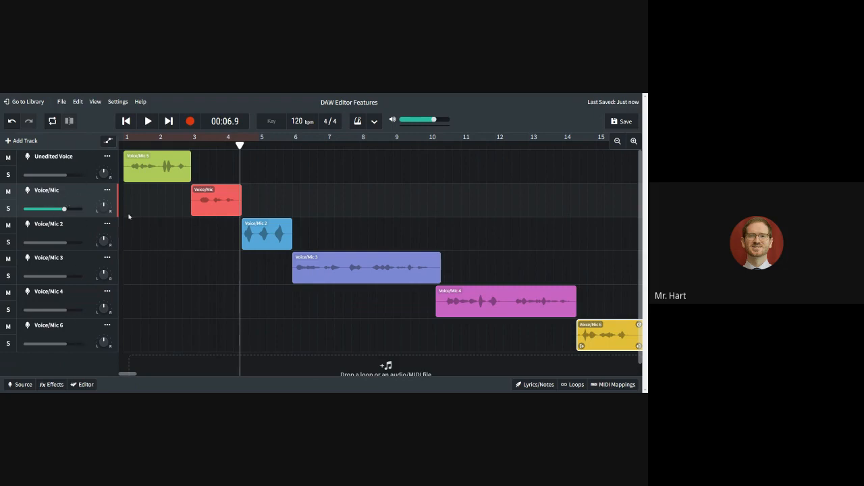
Step: Add the Space Maker reverb effect to the Voice/Mic track
click(52, 386)
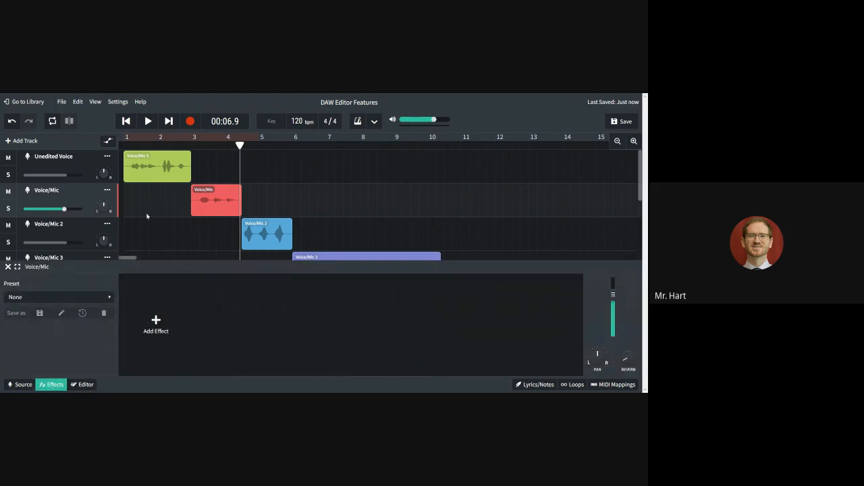
click(156, 321)
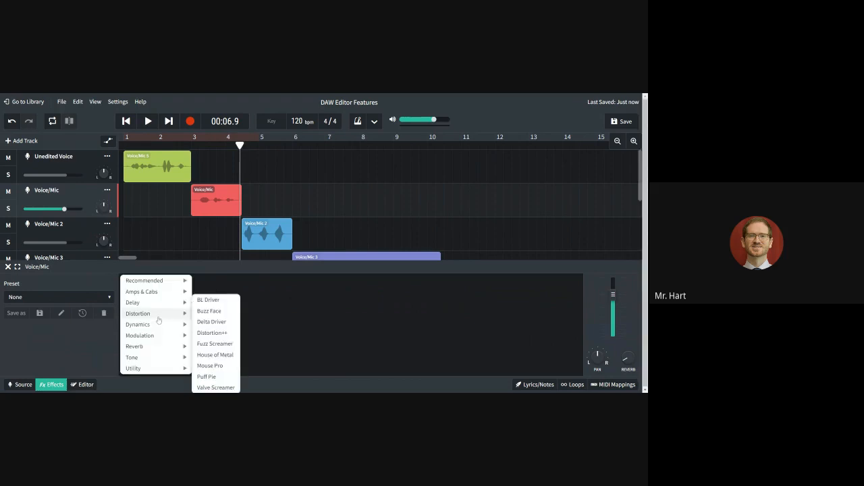
mouse_move(150, 353)
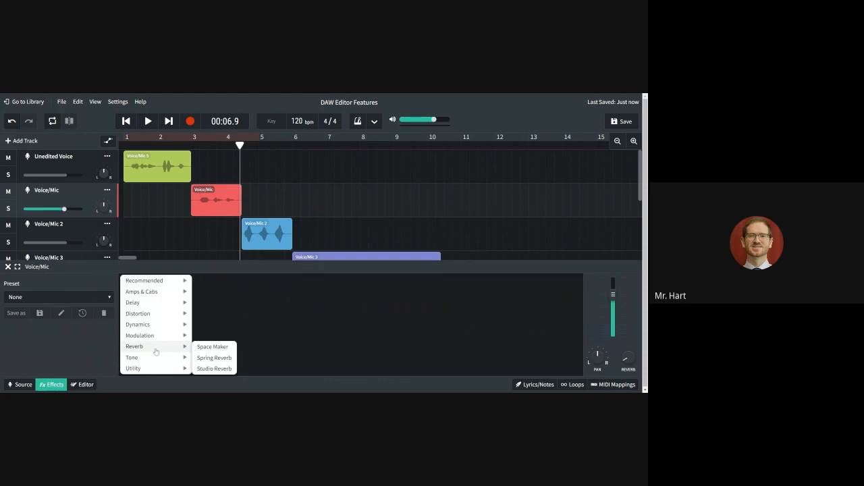
click(202, 349)
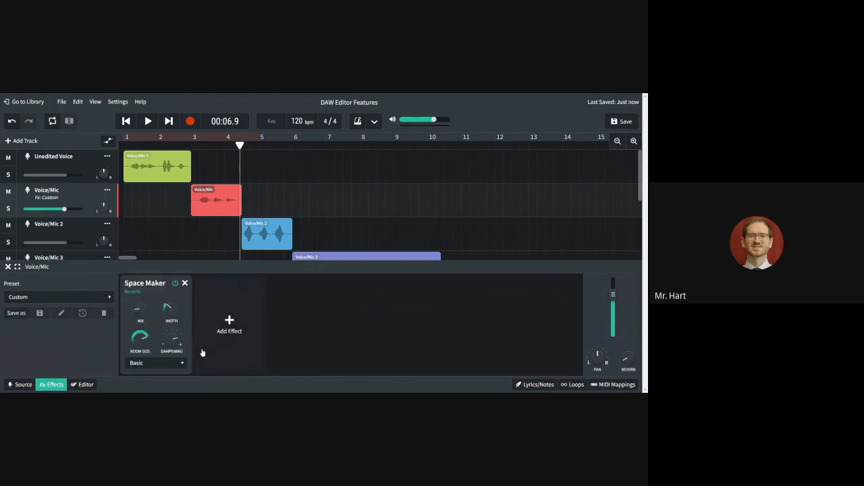
mouse_move(181, 351)
mouse_move(140, 320)
mouse_move(150, 338)
mouse_move(170, 312)
Step: Return the playhead to the red clip's start, adjust Space Maker's dampening and set its room type to Small Hall
drag(240, 144, 195, 211)
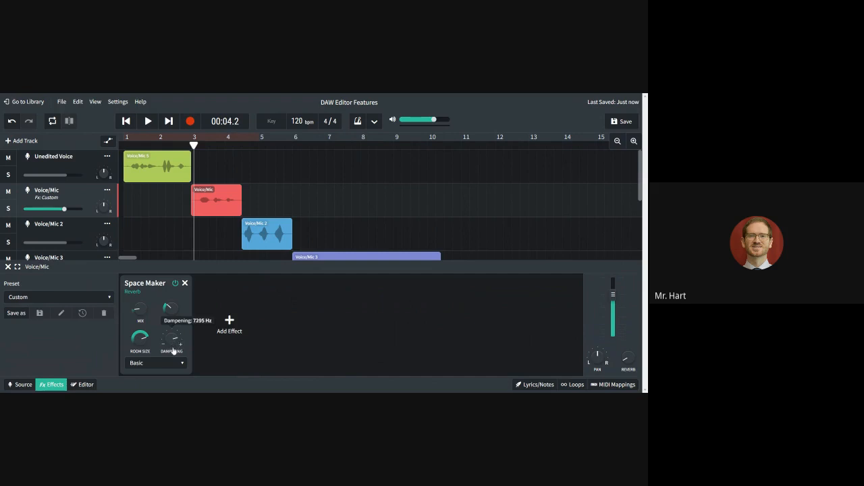
drag(170, 346, 167, 363)
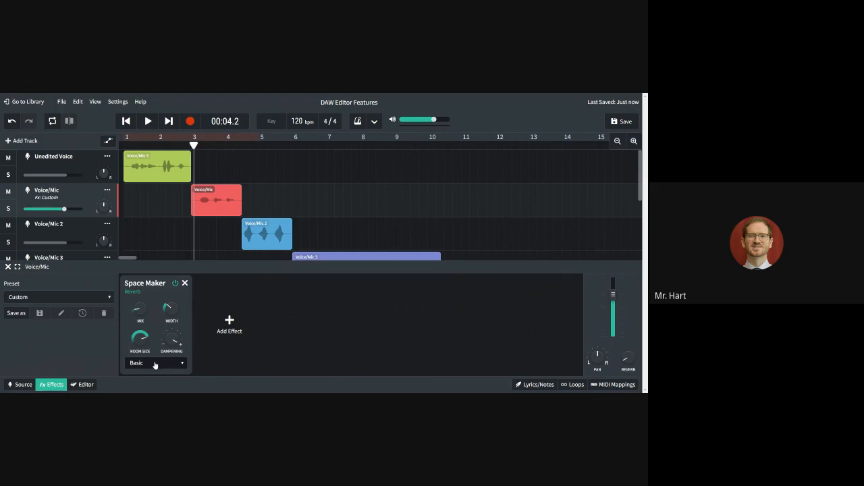
click(155, 365)
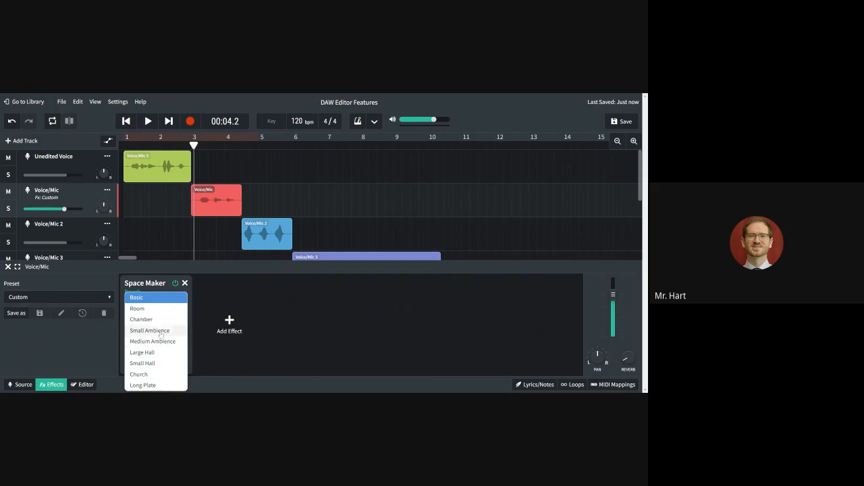
click(159, 312)
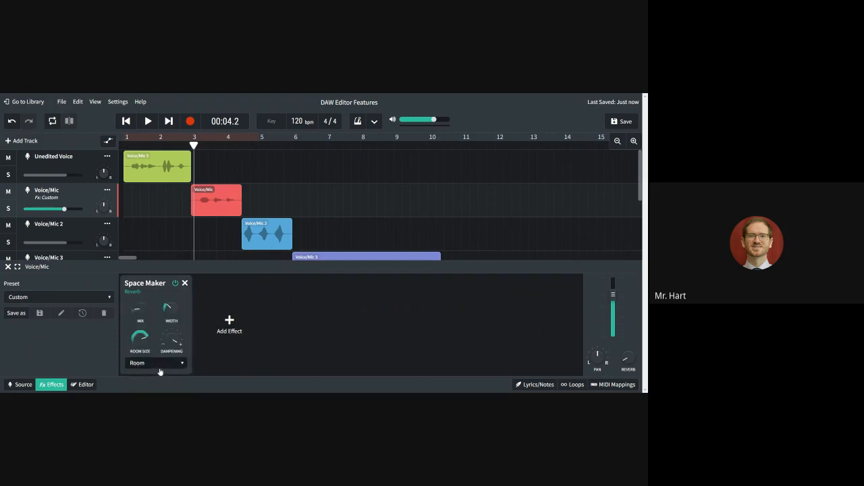
click(159, 366)
click(159, 320)
click(158, 365)
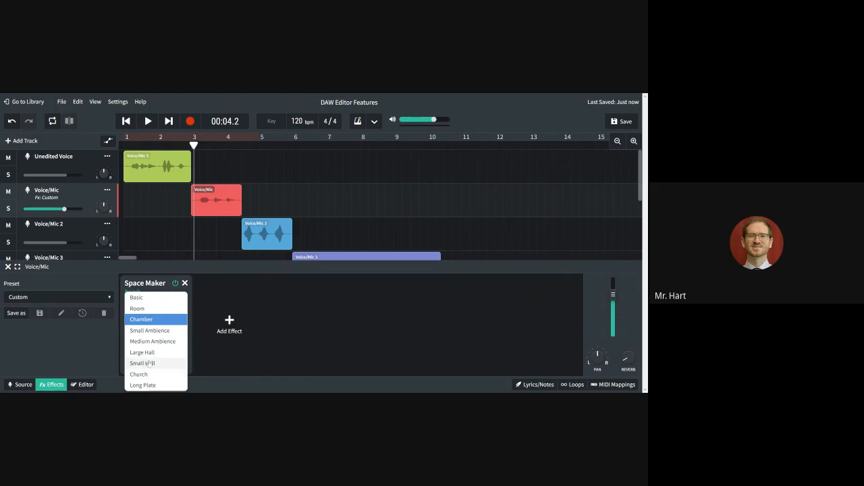
click(147, 364)
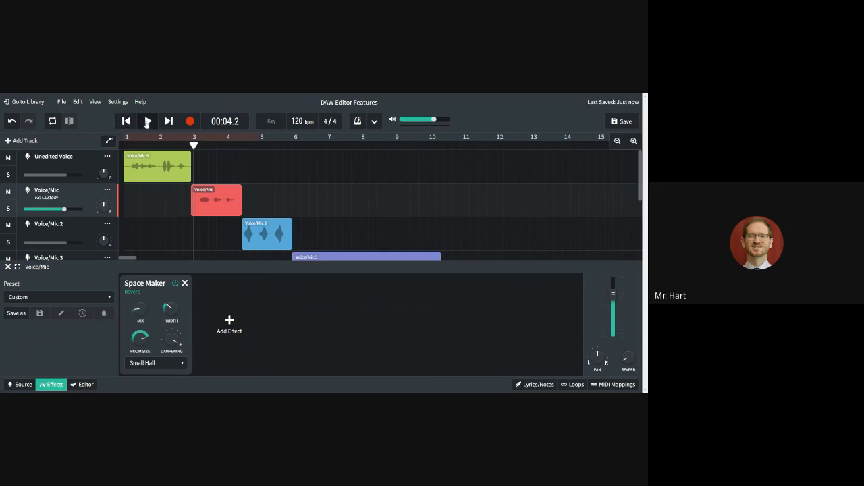
Step: Play the red clip with its reverb, and play the blue Voice/Mic 2 clip from its start
click(147, 121)
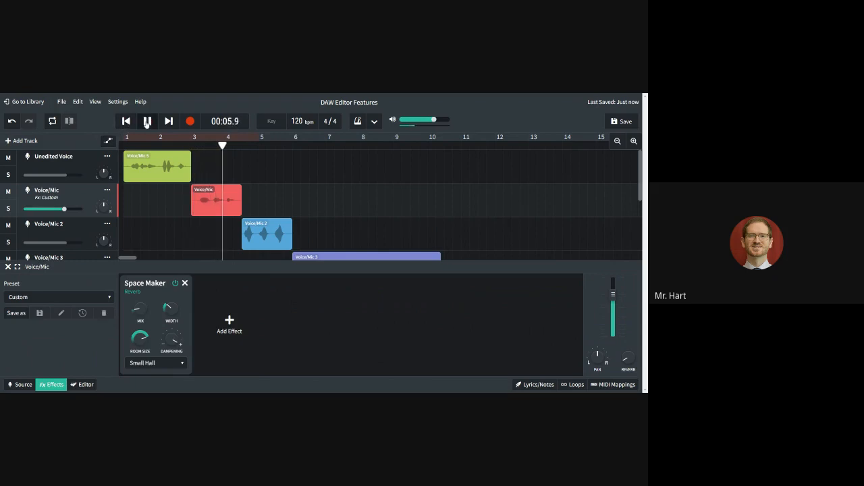
key(space)
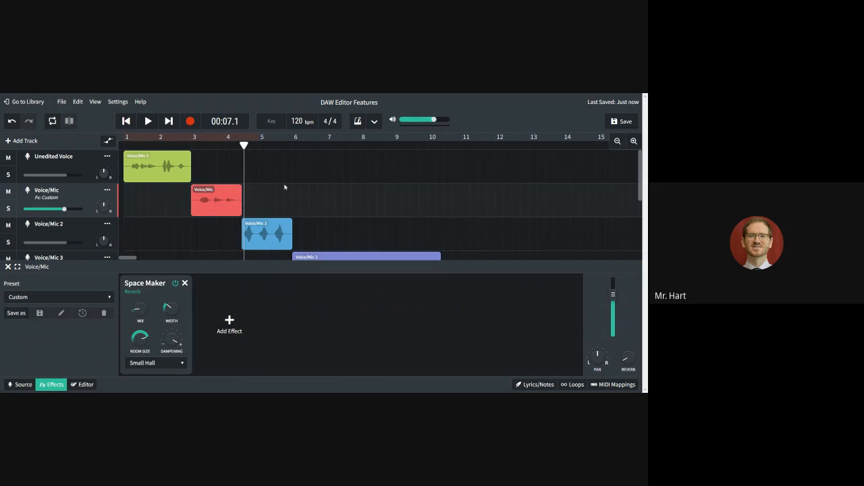
click(241, 145)
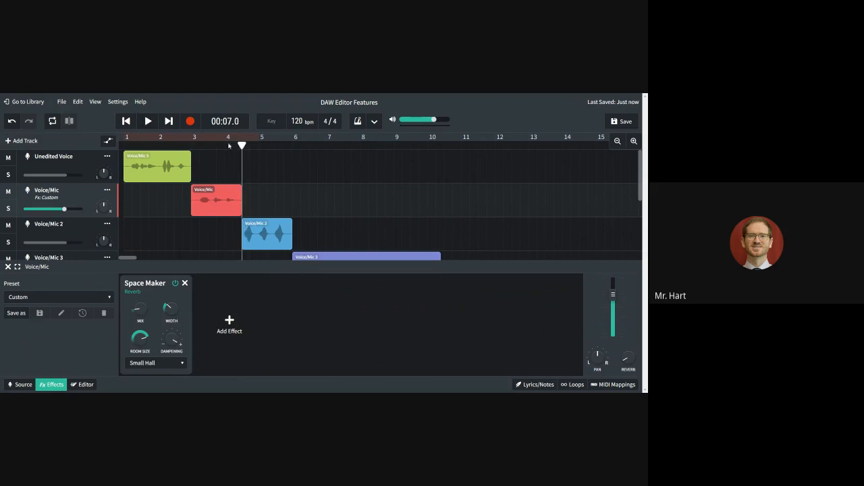
click(148, 121)
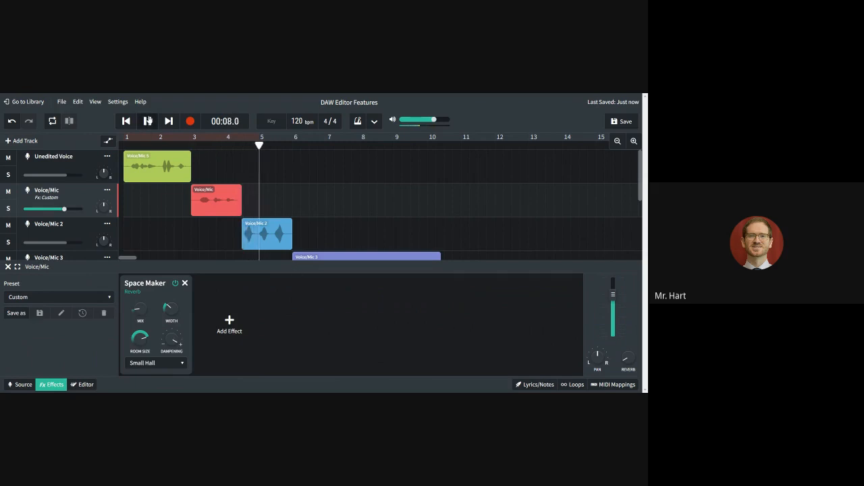
click(148, 121)
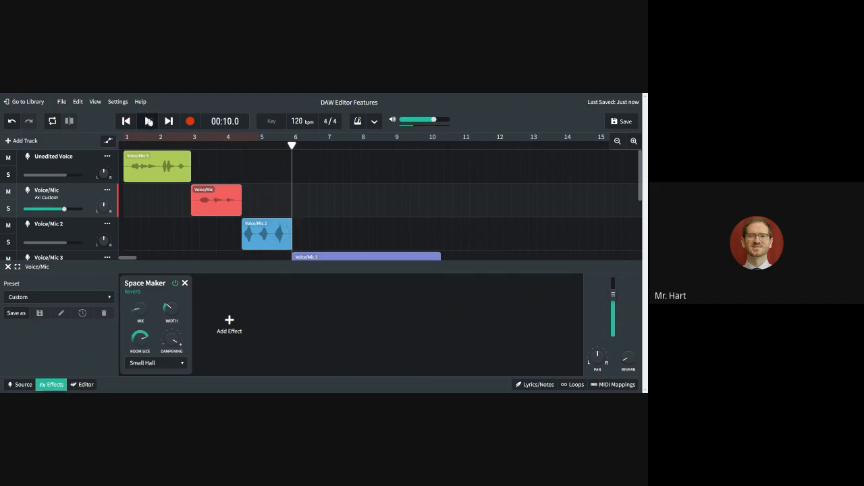
Step: Add the Filter Echo delay effect to the Voice/Mic 2 track
click(93, 240)
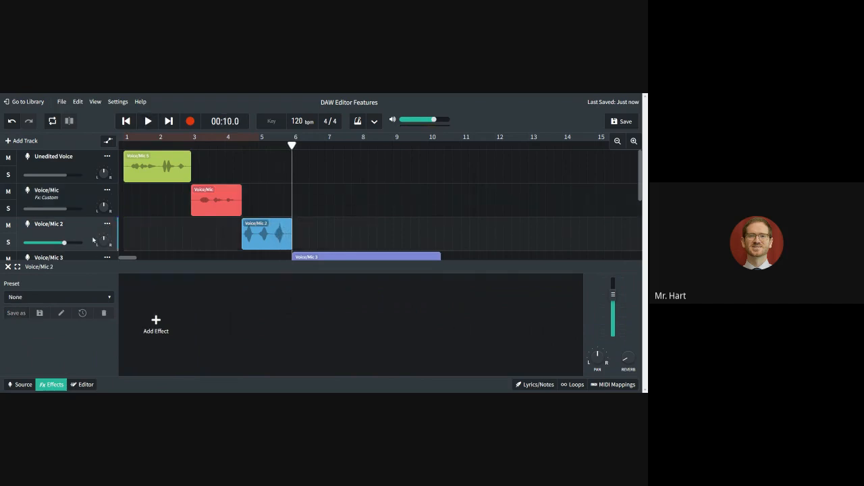
click(156, 323)
mouse_move(144, 324)
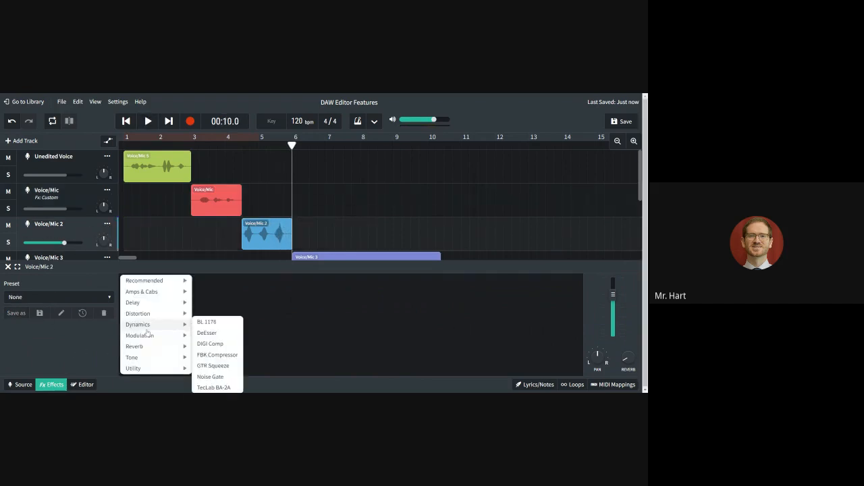
mouse_move(146, 302)
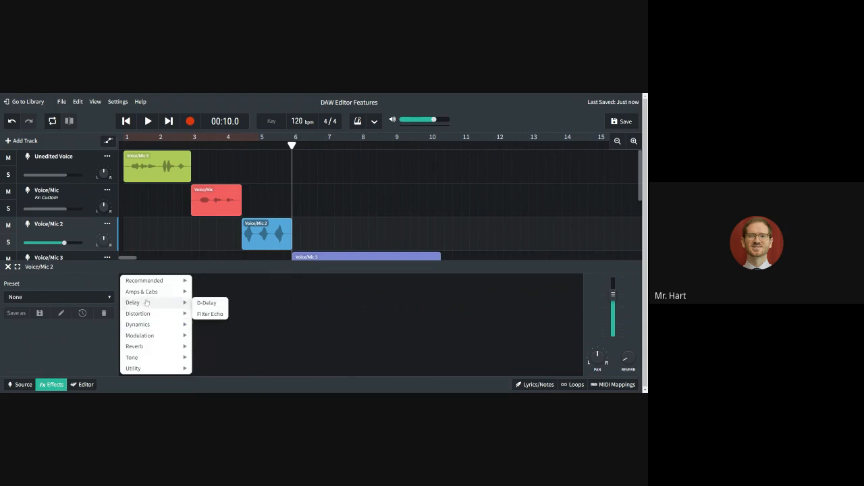
click(212, 315)
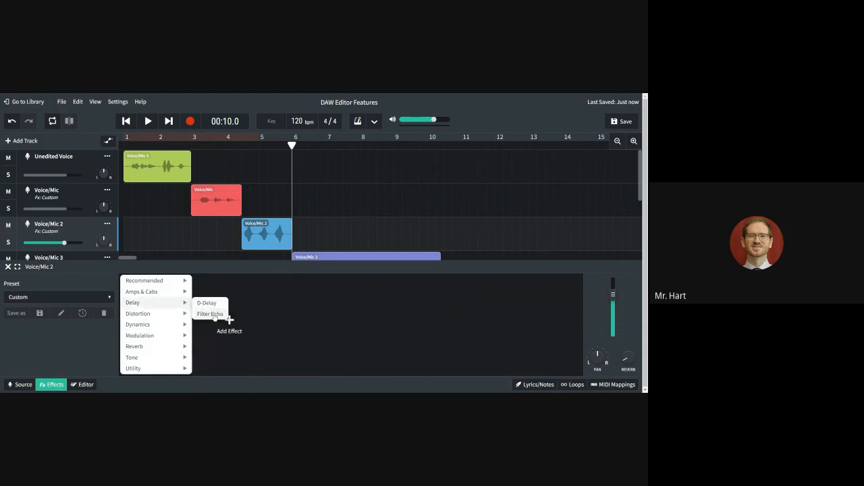
mouse_move(141, 315)
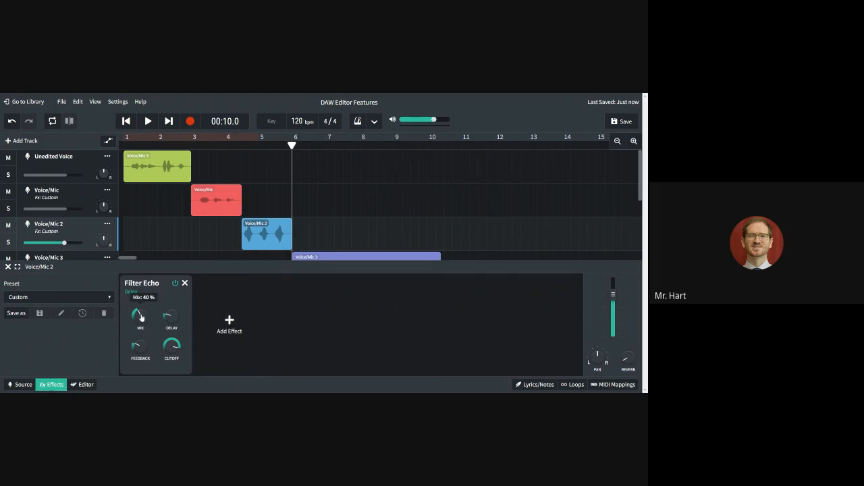
mouse_move(174, 318)
Step: Return the playhead to the blue clip's start, lower Filter Echo's cutoff and raise its delay and feedback
drag(292, 145, 242, 145)
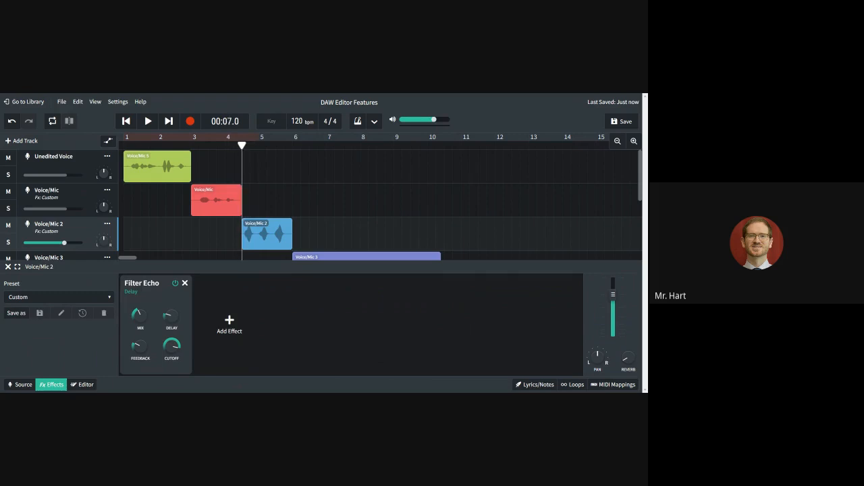
mouse_move(141, 347)
mouse_move(170, 348)
drag(169, 348, 171, 383)
mouse_move(169, 305)
drag(169, 305, 174, 261)
mouse_move(141, 351)
Step: Play the blue clip with its echo and the opening part of the Voice/Mic 3 clip
click(148, 121)
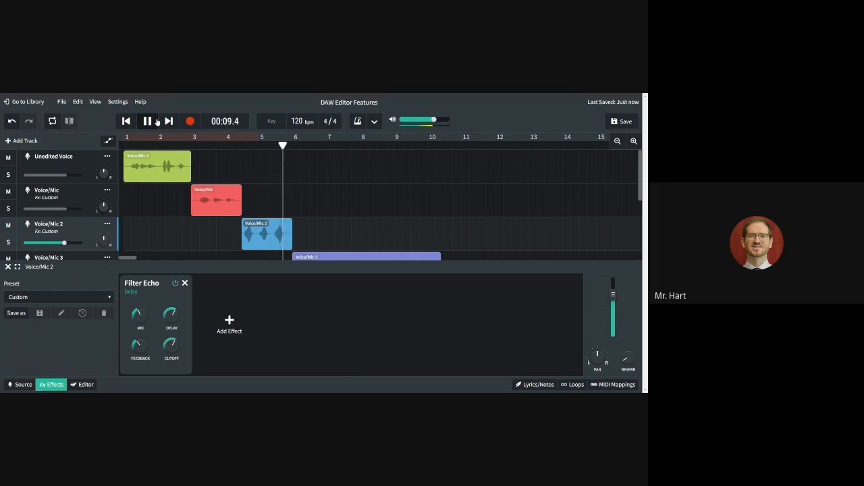
click(157, 121)
scroll(333, 208, down, 3)
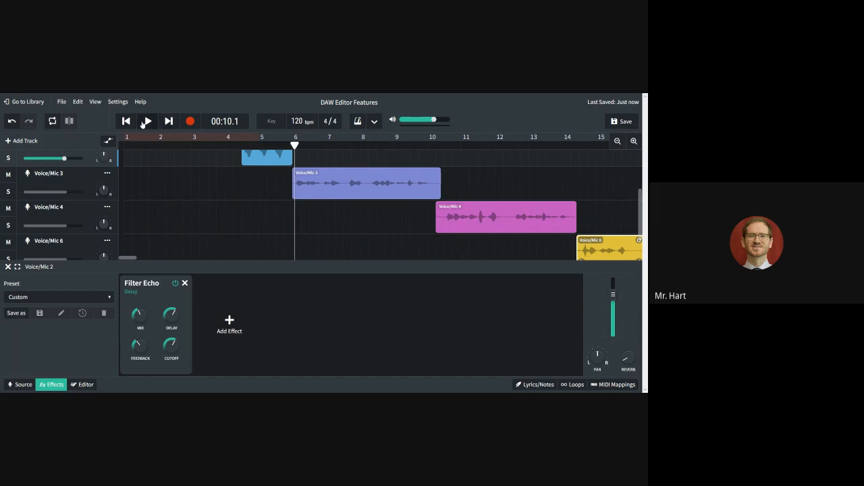
click(148, 122)
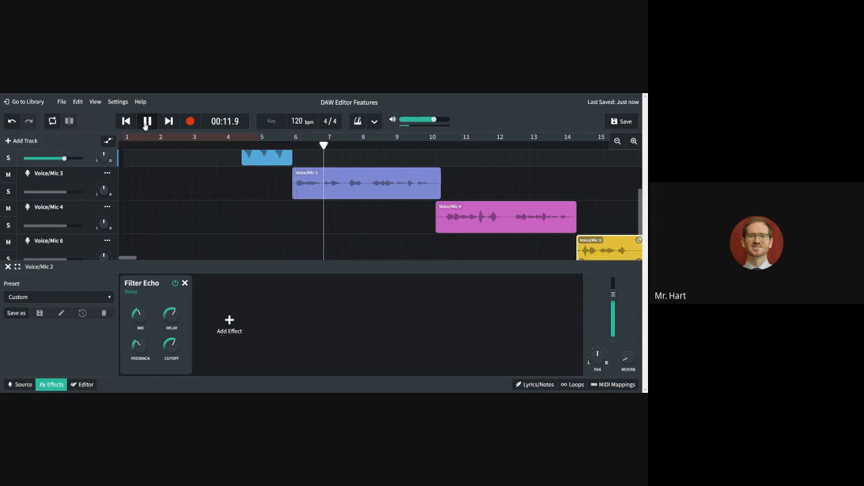
click(147, 122)
Step: Try the EQ3-M equalizer with a lowered Low band on the Voice/Mic 3 track, and remove the effect
click(67, 179)
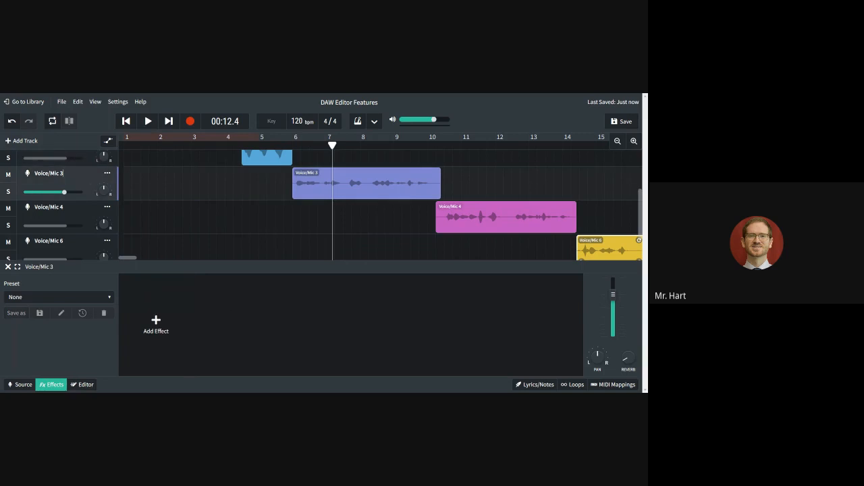
click(147, 330)
mouse_move(145, 329)
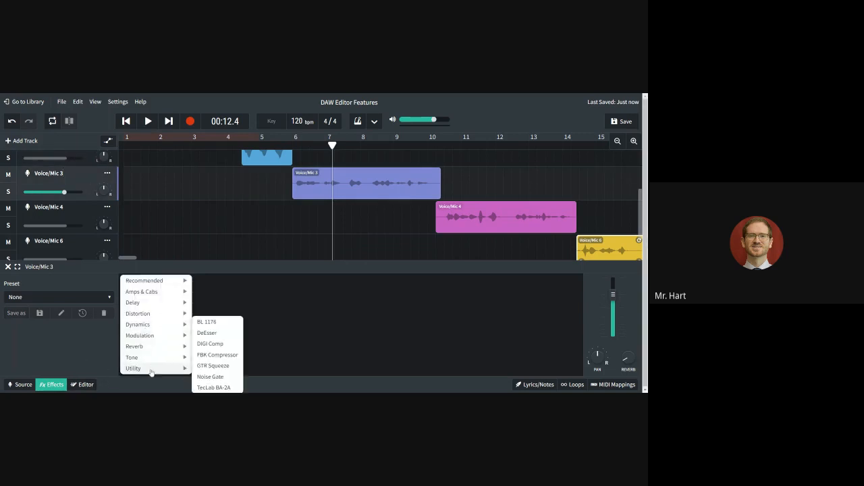
mouse_move(152, 374)
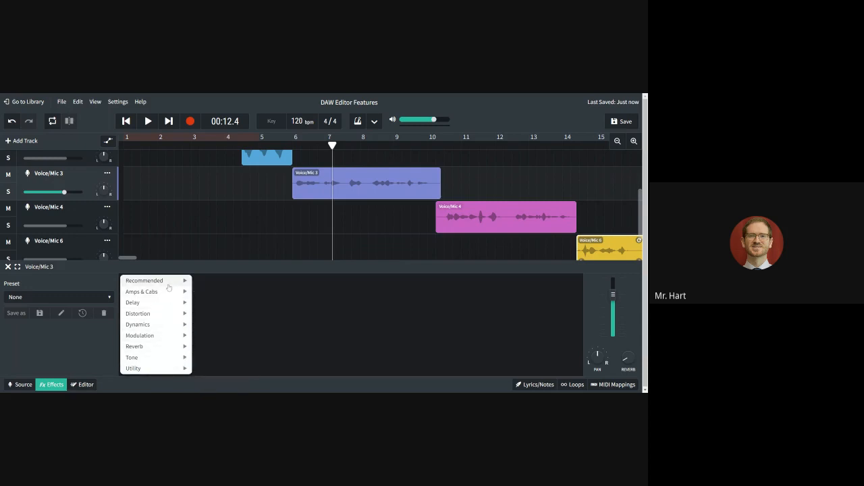
mouse_move(168, 287)
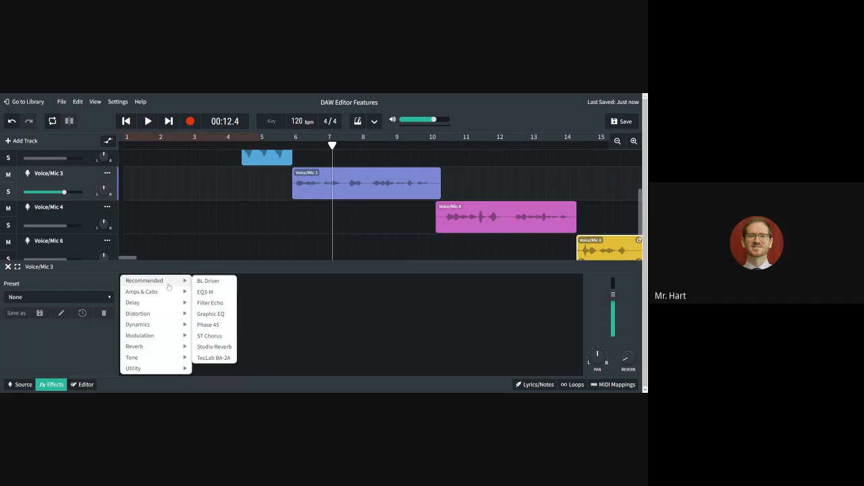
click(204, 292)
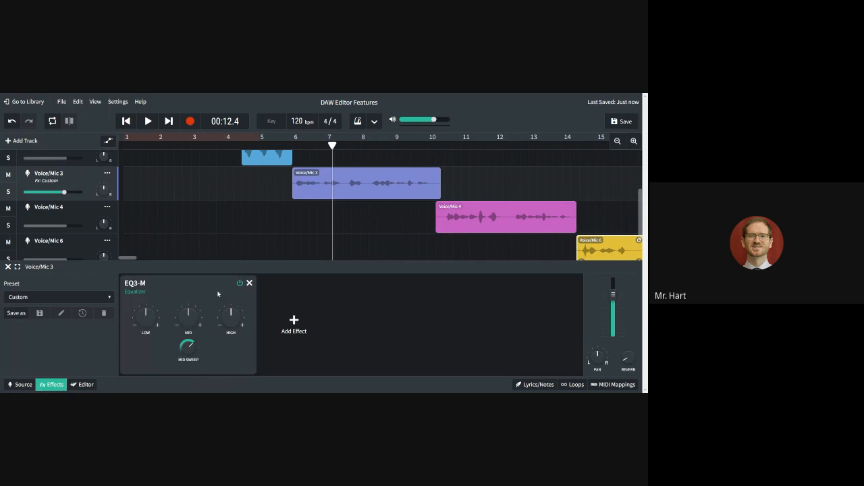
drag(146, 314, 148, 331)
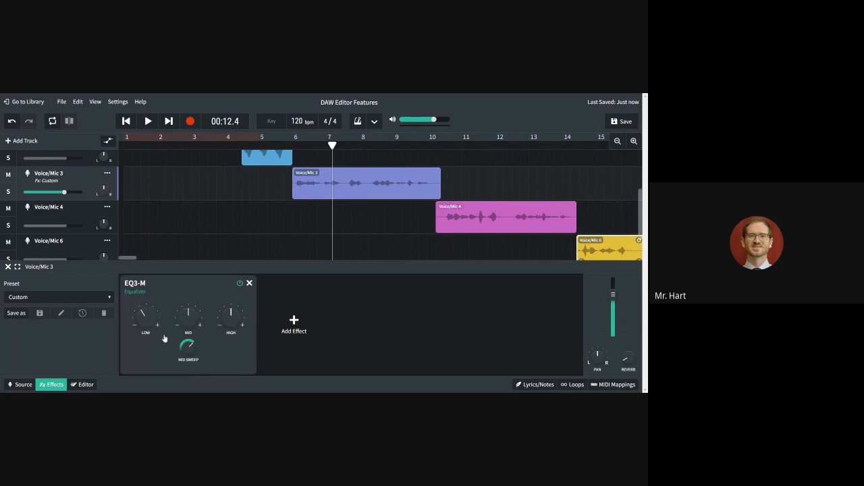
click(249, 284)
Step: Play the opening part of the pink Voice/Mic 4 clip from its start without any effect
click(482, 219)
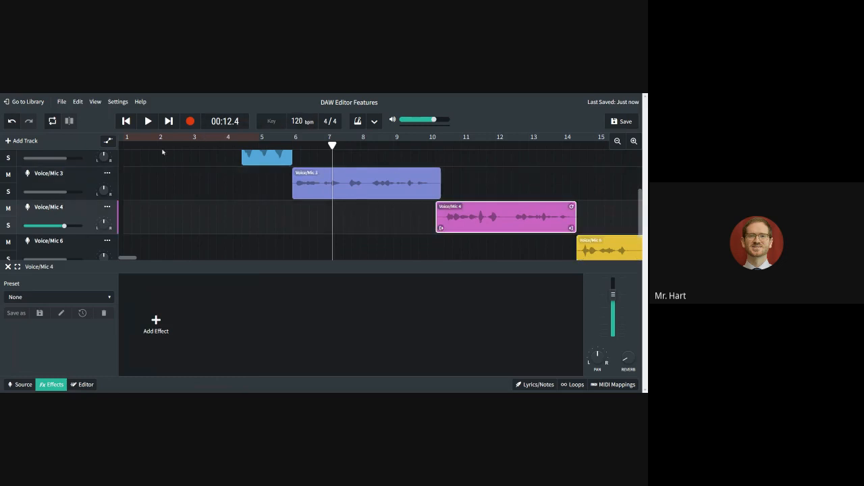
drag(333, 146, 335, 145)
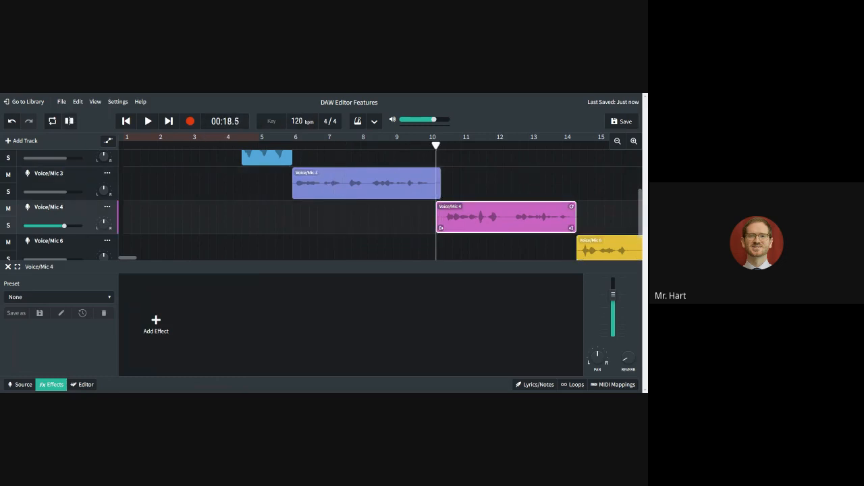
click(148, 122)
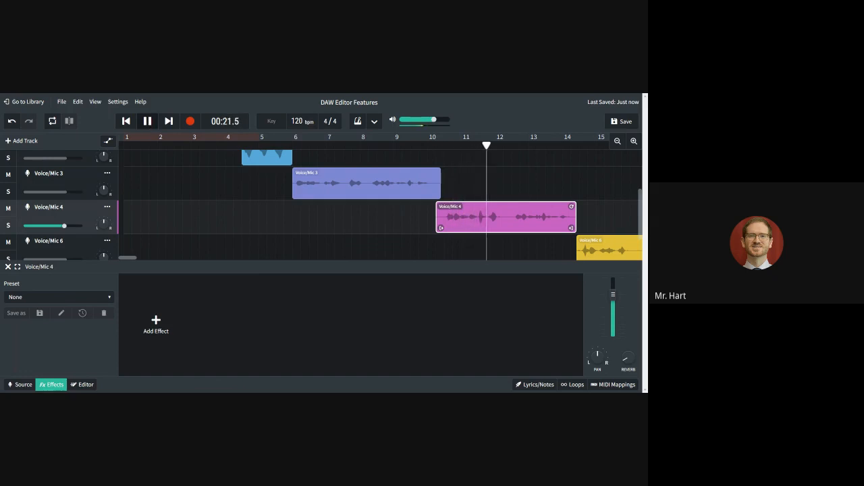
key(space)
Step: Add the FBK Compressor dynamics effect to the Voice/Mic 4 track
click(155, 321)
mouse_move(148, 316)
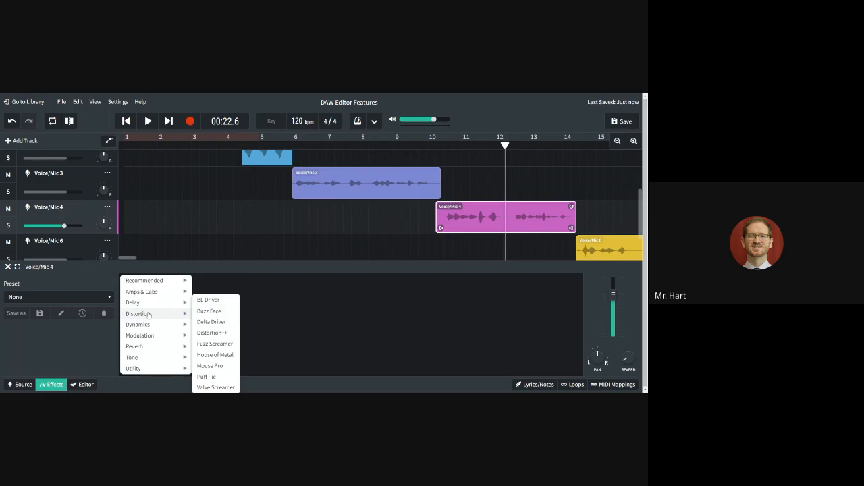
mouse_move(157, 282)
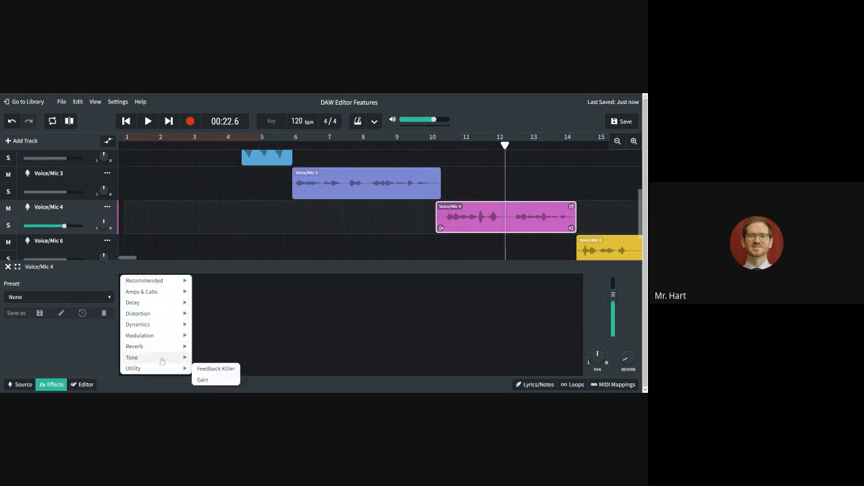
mouse_move(162, 360)
mouse_move(165, 336)
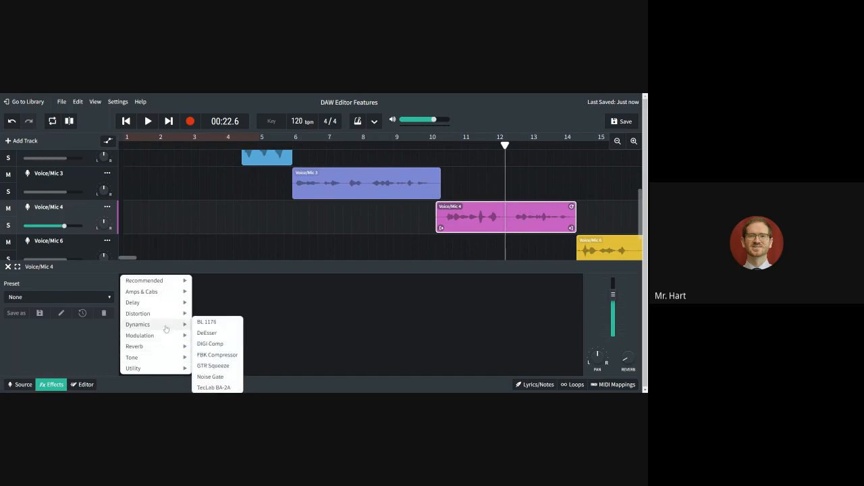
click(211, 356)
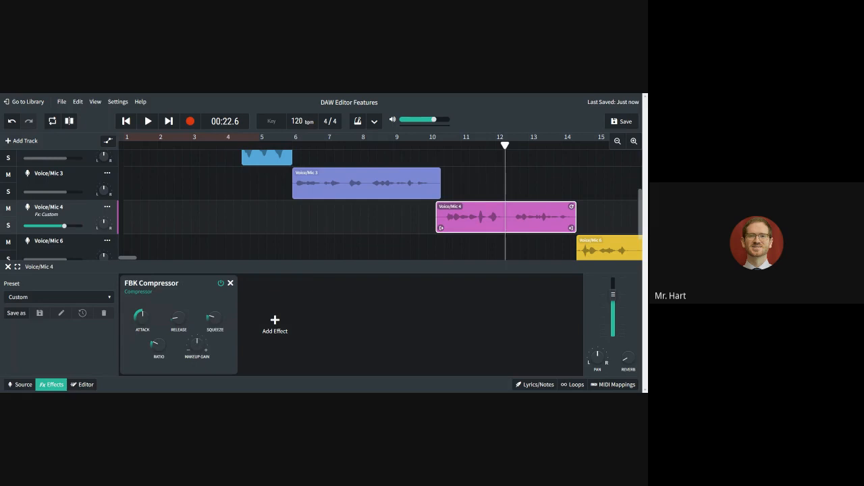
Step: Set the FBK Compressor's attack to 26 ms and play the pink clip from near its start
drag(505, 146, 444, 145)
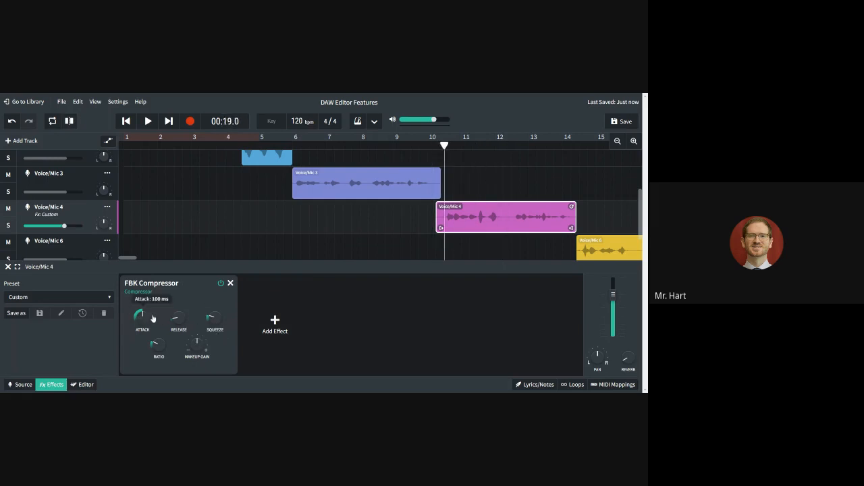
mouse_move(176, 322)
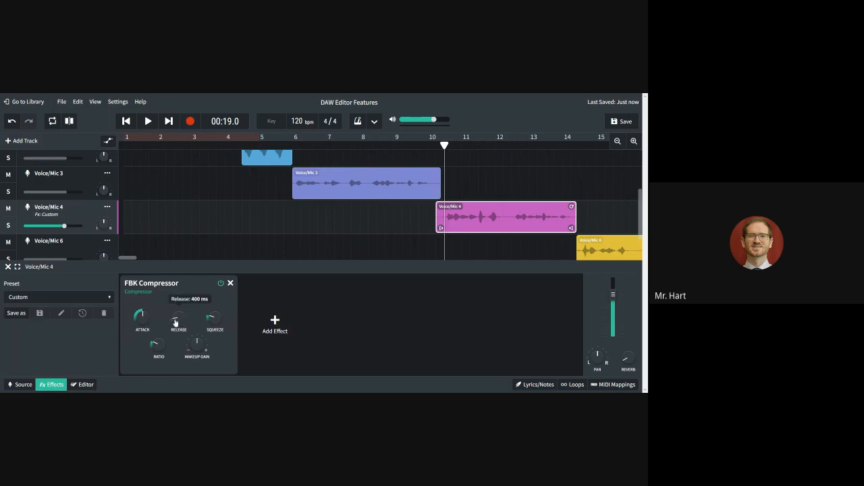
mouse_move(146, 319)
drag(146, 319, 147, 347)
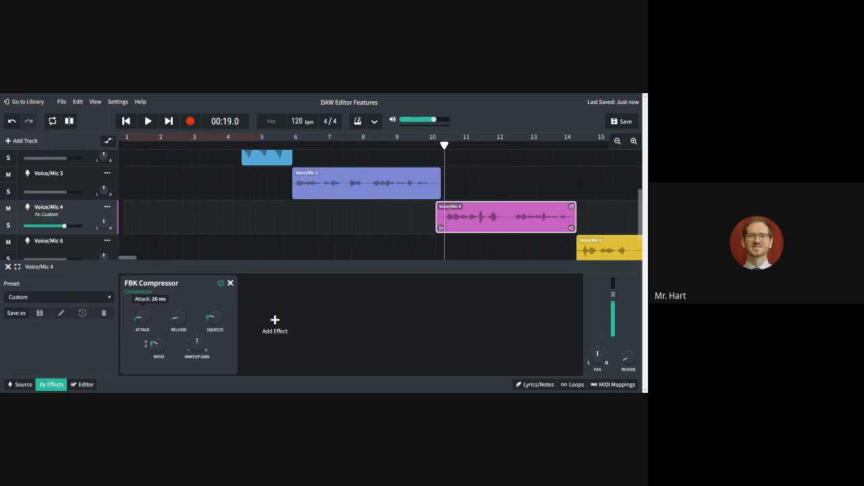
mouse_move(217, 329)
click(147, 121)
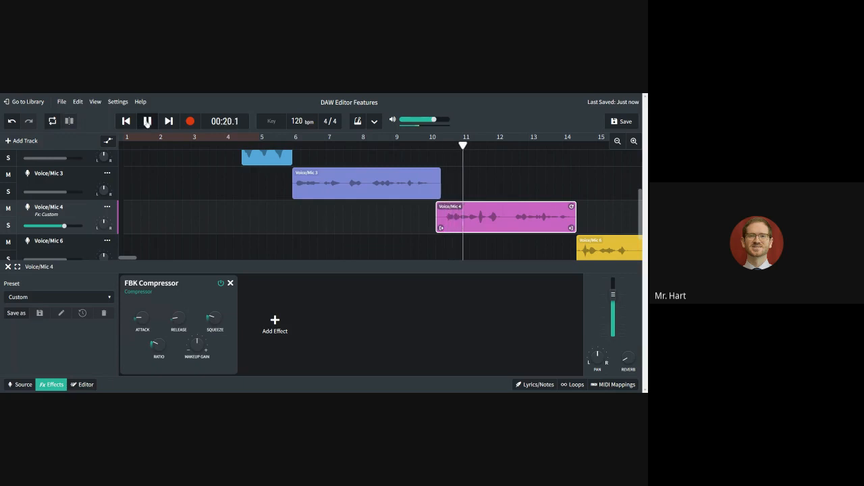
mouse_move(148, 323)
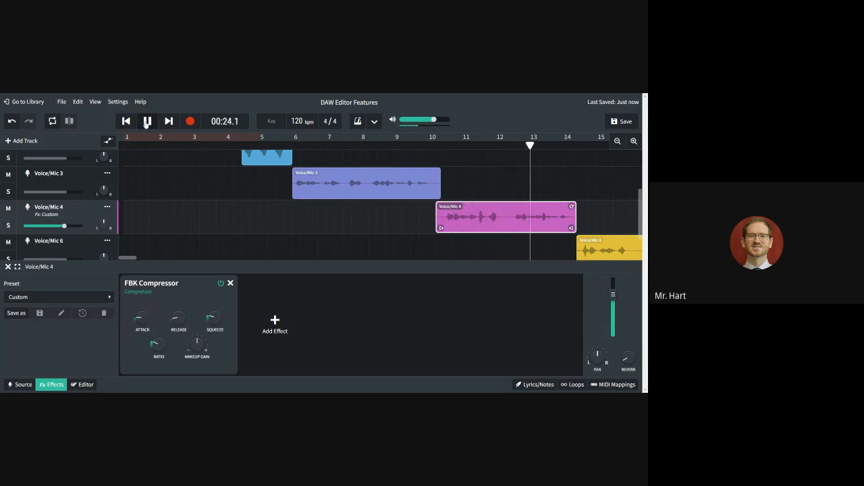
key(space)
Step: Raise the compressor's attack to its maximum and its ratio to about the middle, playing the pink clip after each change
drag(537, 145, 444, 145)
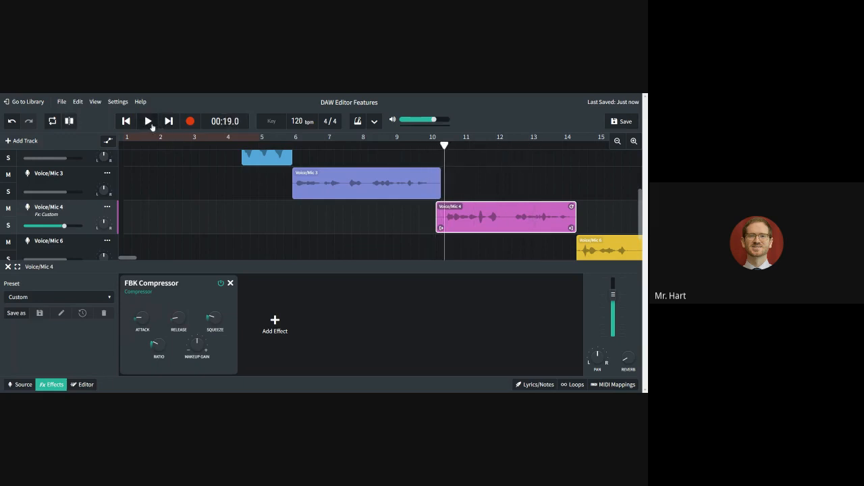
drag(143, 323, 158, 211)
click(148, 121)
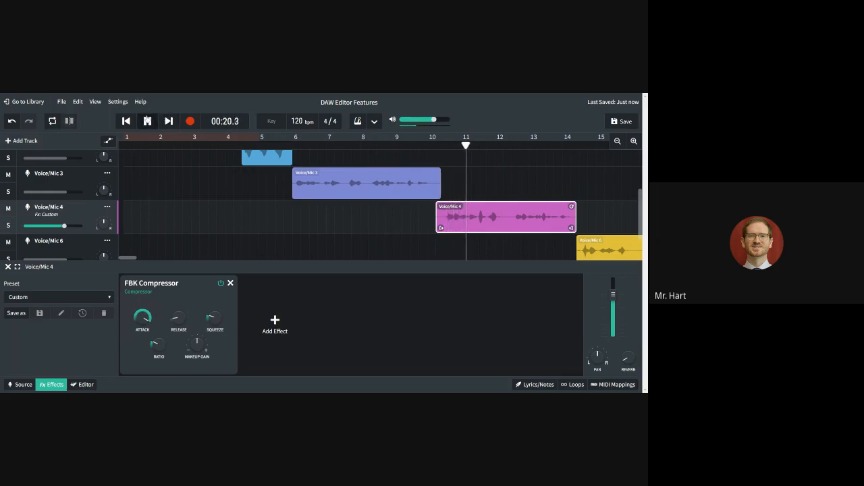
click(148, 121)
drag(155, 345, 147, 191)
click(153, 122)
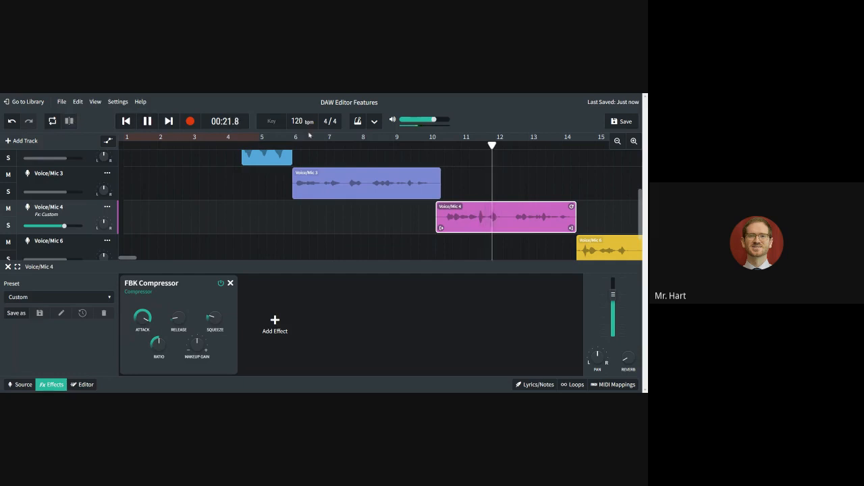
drag(507, 145, 424, 145)
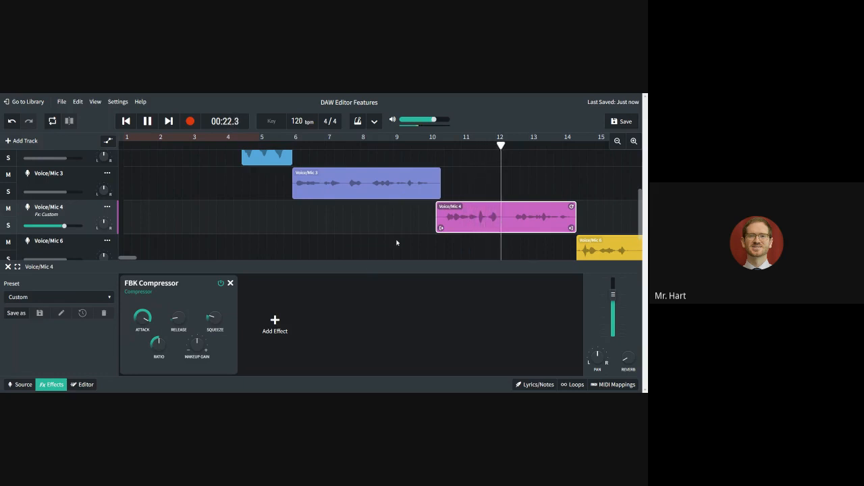
click(147, 121)
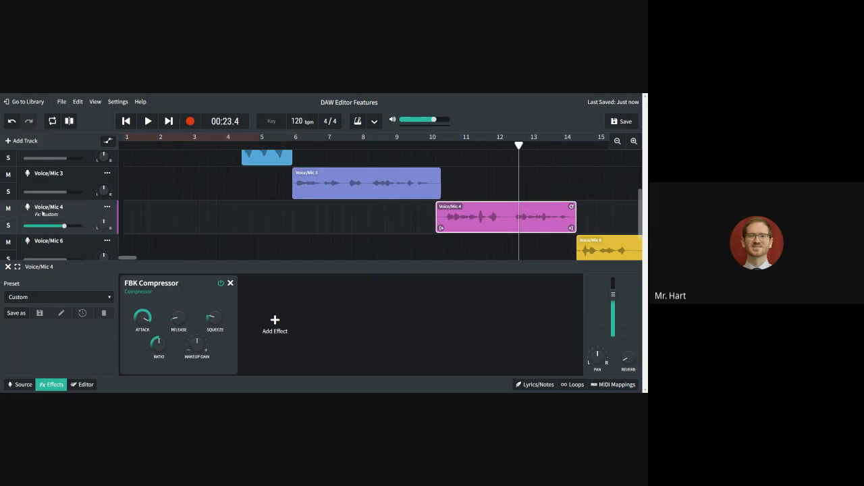
Step: Rename the Voice/Mic 4 track as "Compression with Auto"
drag(36, 208, 63, 207)
text(Compres)
text(io)
key(BackSpace)
key(BackSpace)
text(sion with Auto)
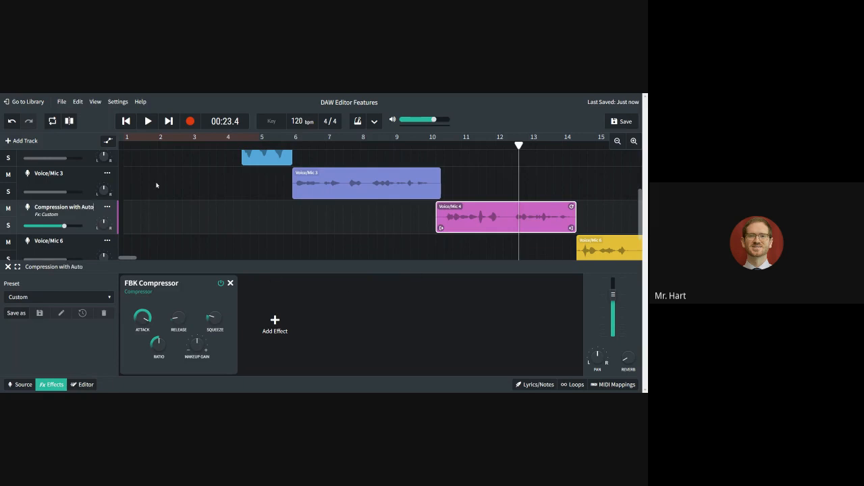
click(171, 228)
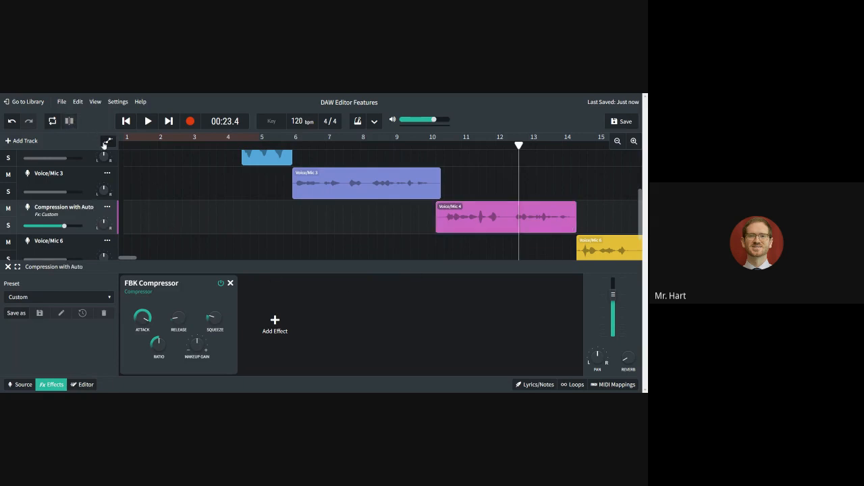
Step: Add a steep volume automation drop to the Compression with Auto track between bars 12 and 13, and hide the automation
click(106, 142)
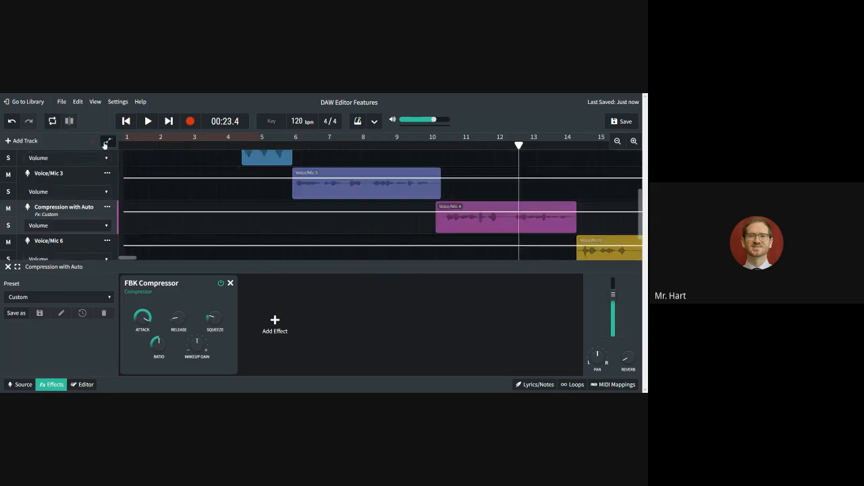
click(510, 213)
drag(524, 229, 524, 232)
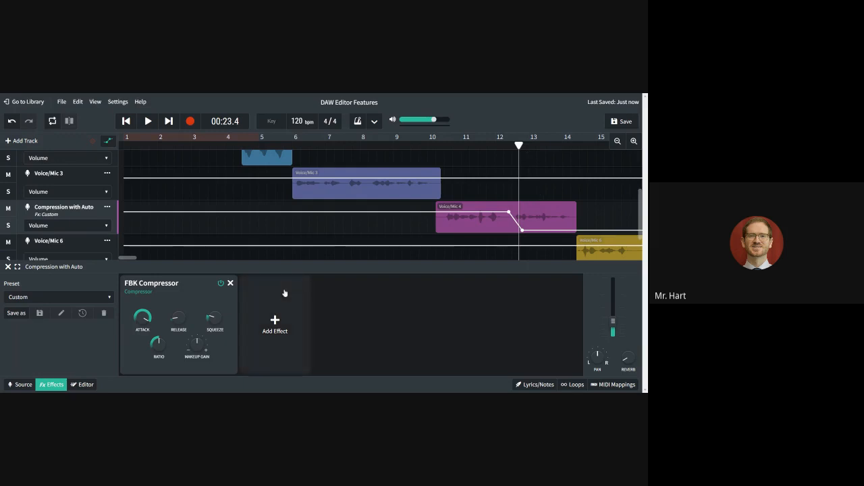
click(108, 140)
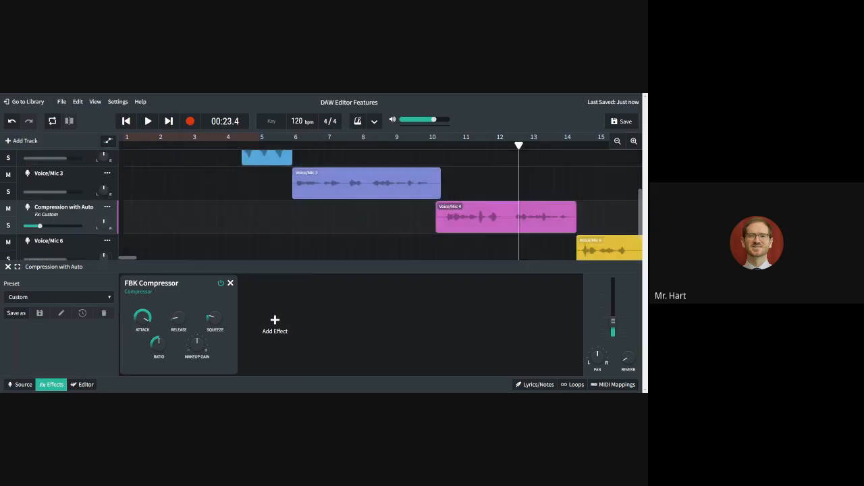
Step: Play the yellow Voice/Mic 6 clip from its start
scroll(232, 214, down, 1)
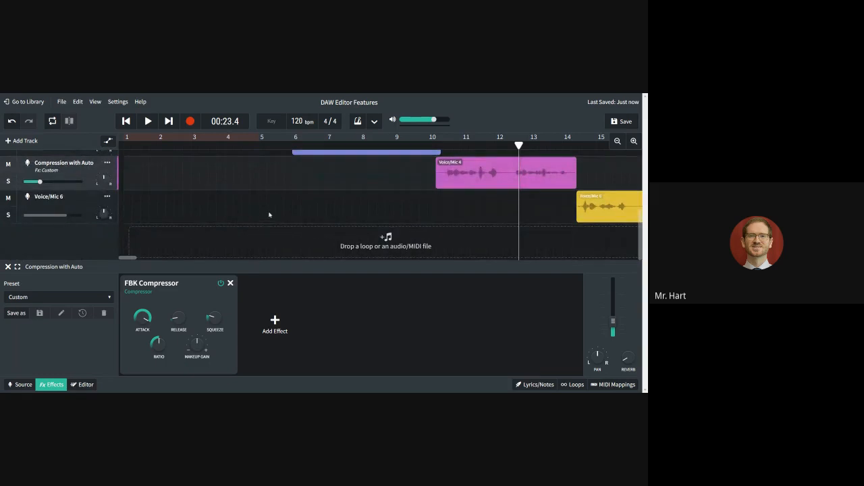
drag(518, 144, 580, 144)
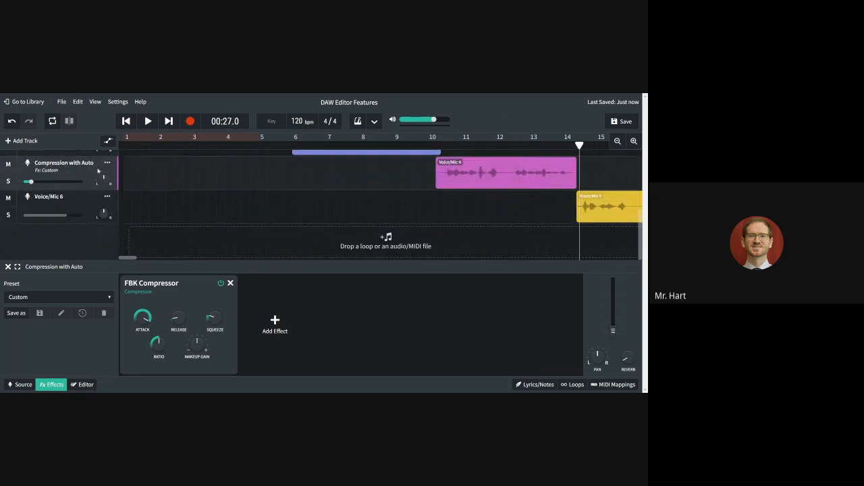
click(147, 121)
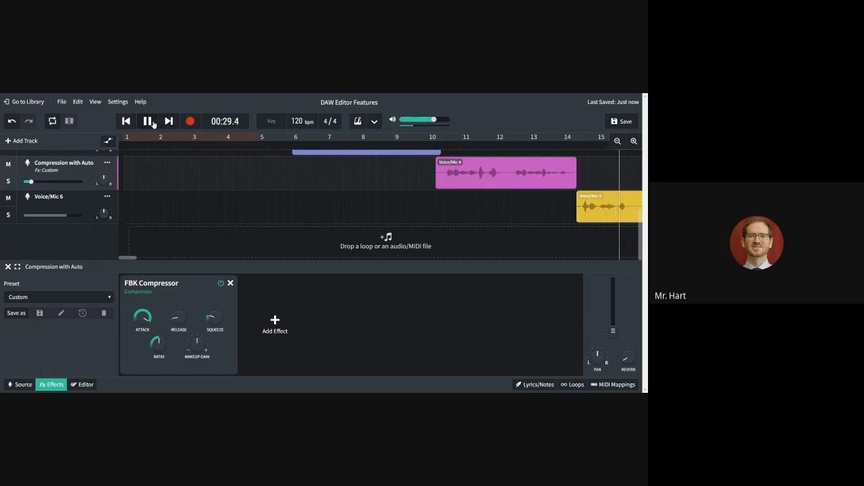
click(153, 124)
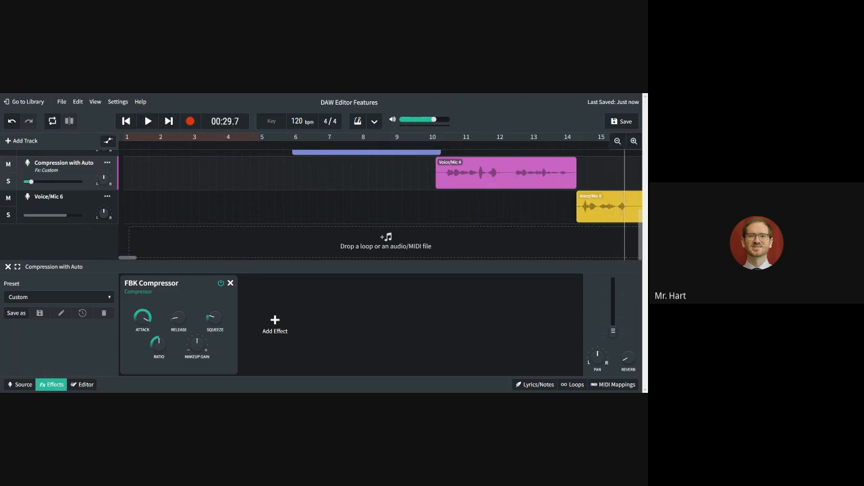
Step: Return the playhead to the start of the yellow clip and add the Mouse Pro distortion effect to the Voice/Mic 6 track
drag(127, 257, 139, 261)
drag(281, 146, 232, 146)
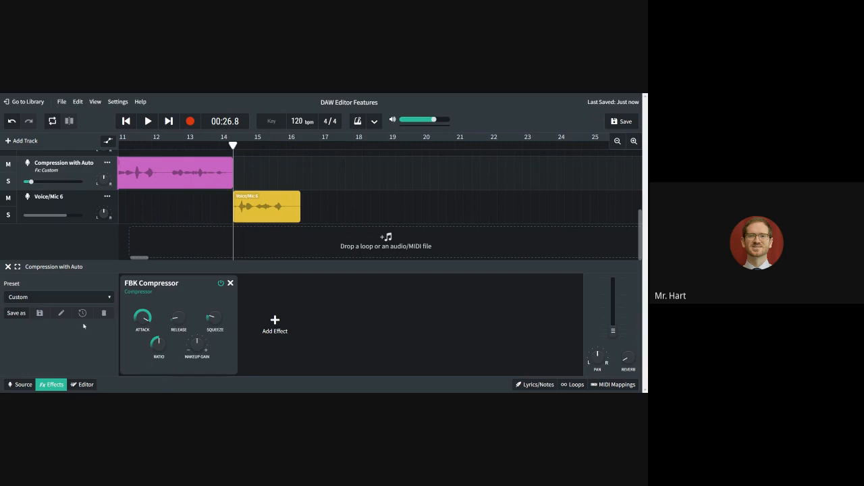
click(74, 211)
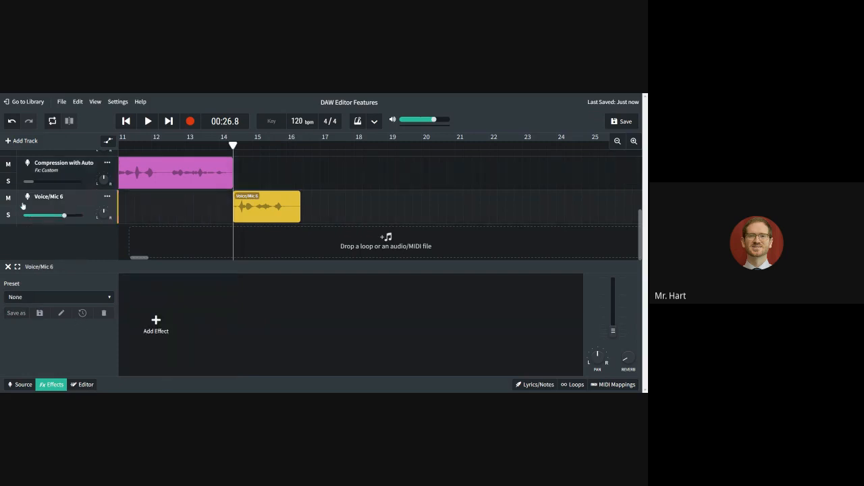
click(156, 323)
mouse_move(171, 318)
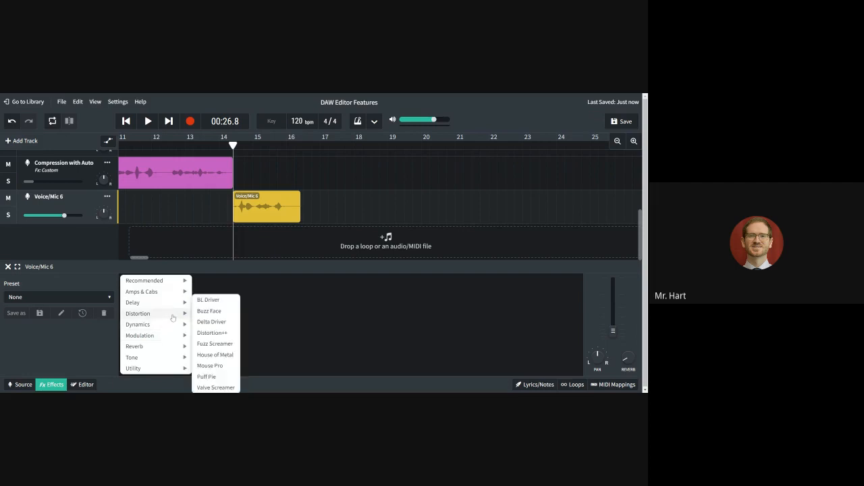
click(218, 366)
Step: Raise the Mouse Pro drive to its maximum and play part of the yellow clip from its start
mouse_move(140, 325)
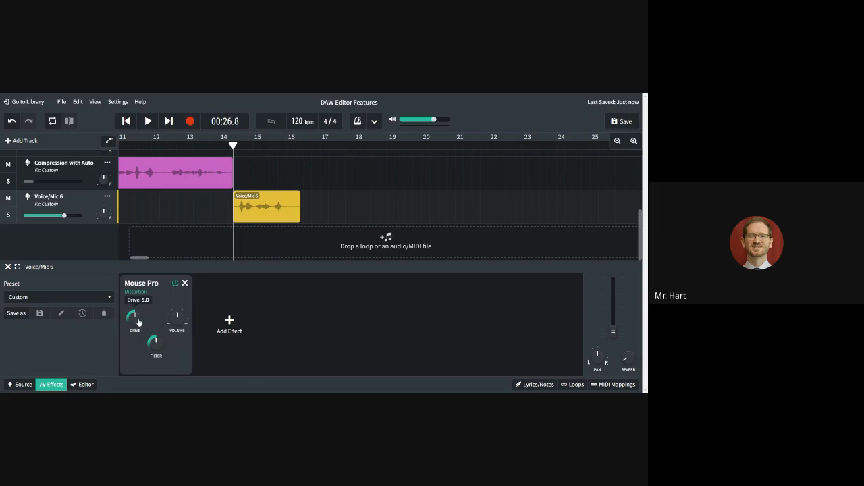
drag(138, 324, 158, 222)
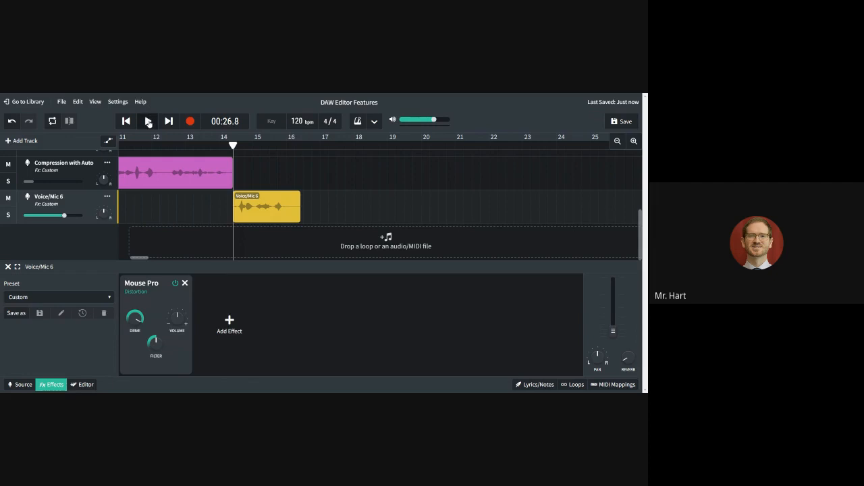
click(148, 121)
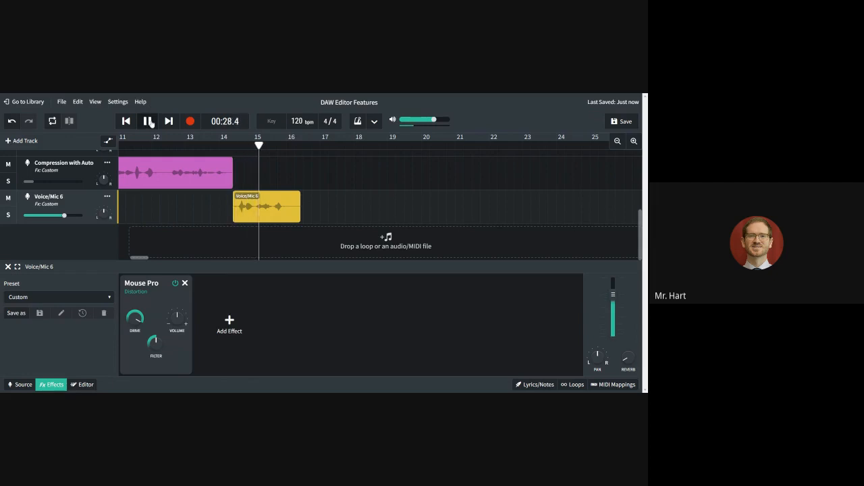
click(148, 121)
Step: Lower the Mouse Pro drive to about 5.1 and continue playing the yellow clip
mouse_move(139, 317)
drag(139, 317, 142, 383)
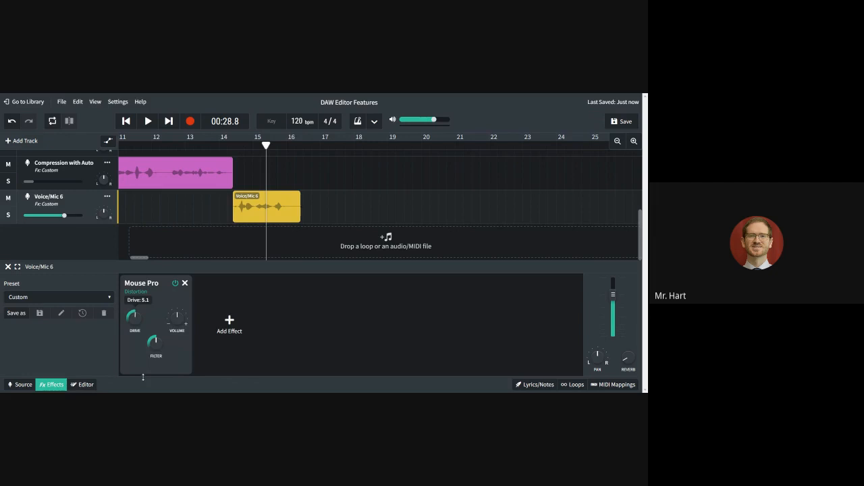
click(148, 121)
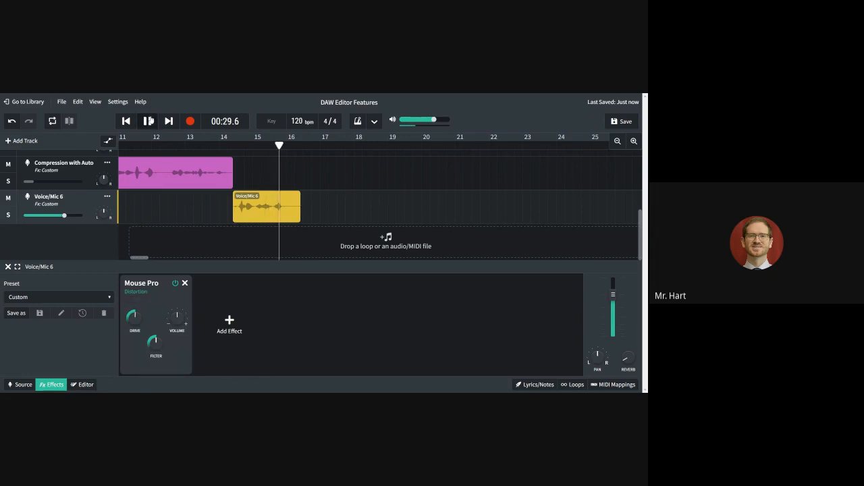
click(148, 121)
Step: Raise the Mouse Pro volume slightly above the middle and play the yellow clip from near its start
mouse_move(177, 318)
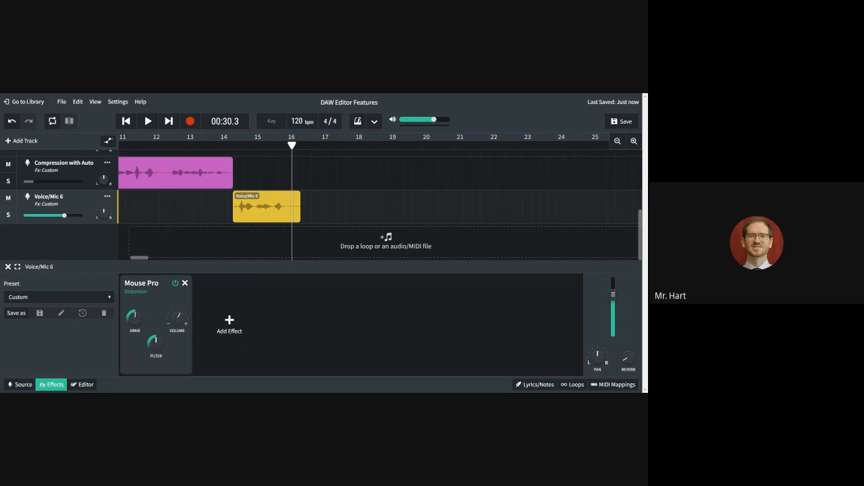
drag(291, 145, 235, 145)
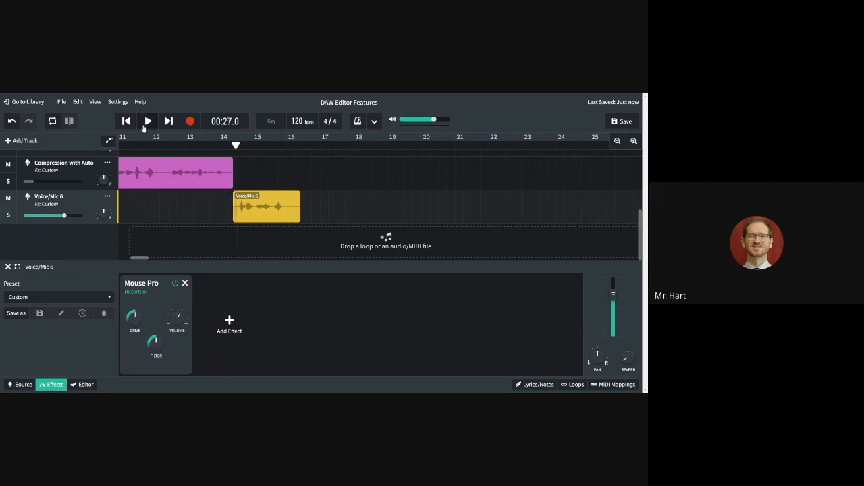
click(143, 127)
click(142, 127)
Step: Lower the Mouse Pro filter slightly below the middle and play the yellow clip from its start
mouse_move(154, 344)
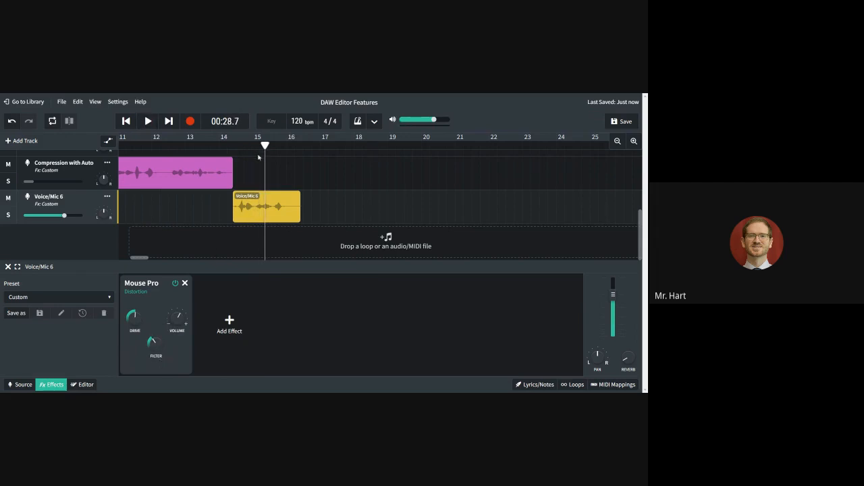
drag(265, 146, 233, 146)
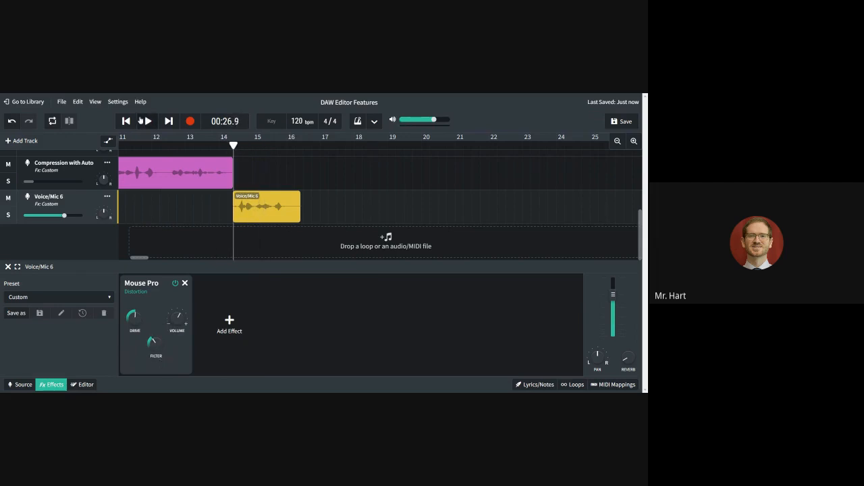
click(143, 123)
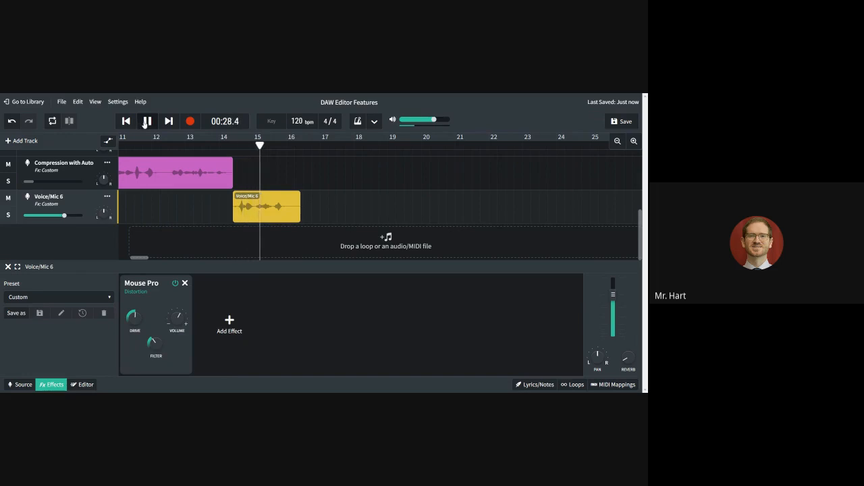
click(147, 123)
Step: Rename the Voice/Mic track holding the red clip as "Delay"
scroll(256, 236, up, 10)
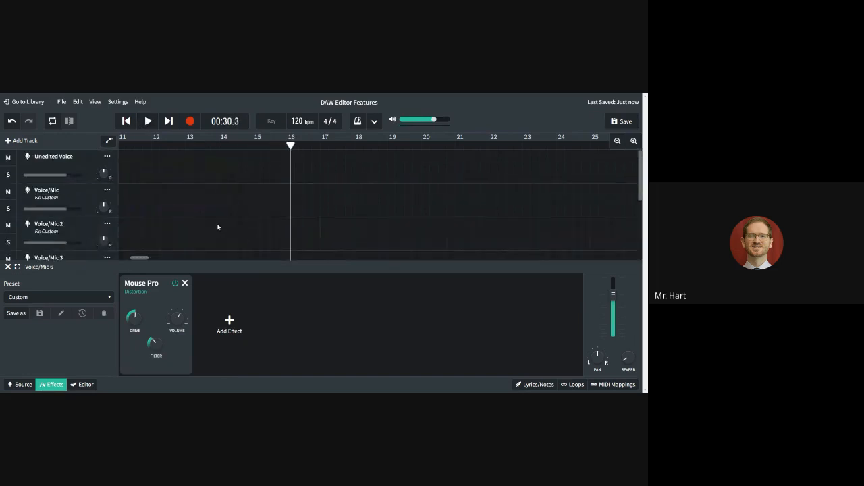
drag(139, 258, 124, 255)
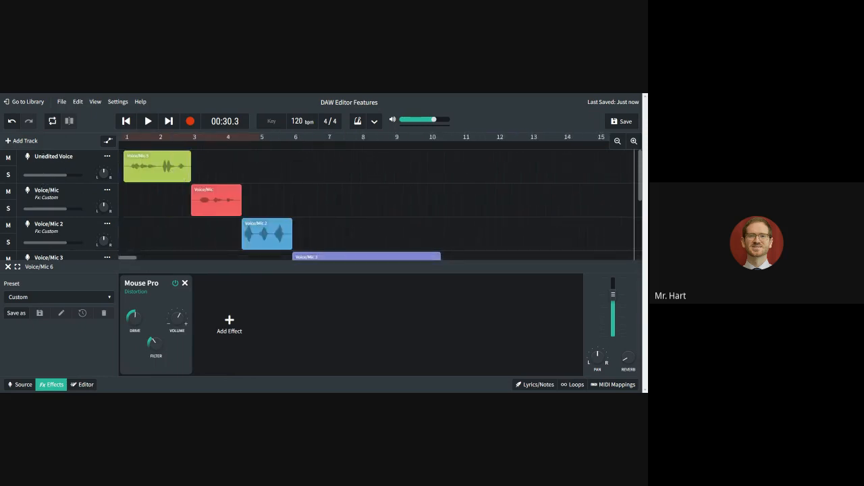
triple_click(44, 191)
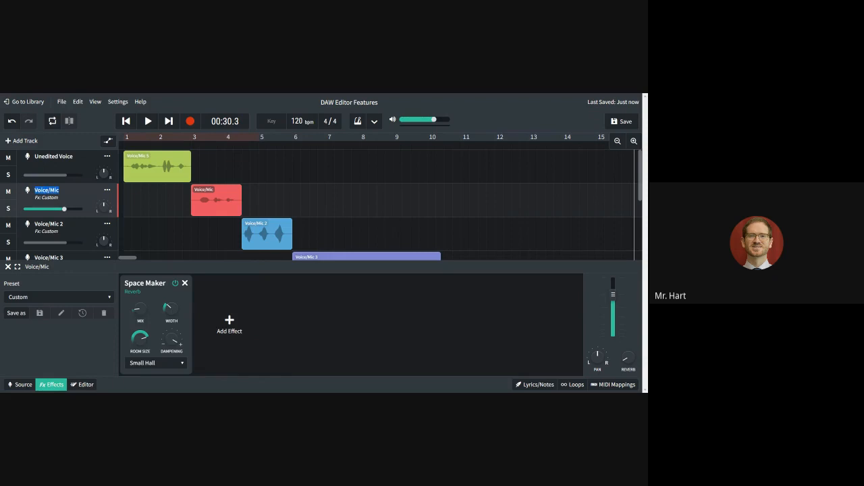
text(Delay)
Step: Open the Voice/Mic 2 track's name for editing and look over the tracks below it
triple_click(43, 224)
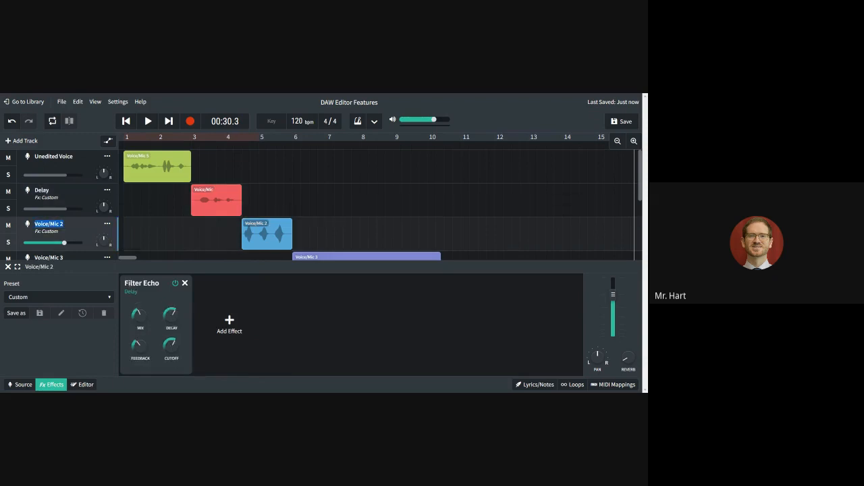
scroll(44, 218, down, 3)
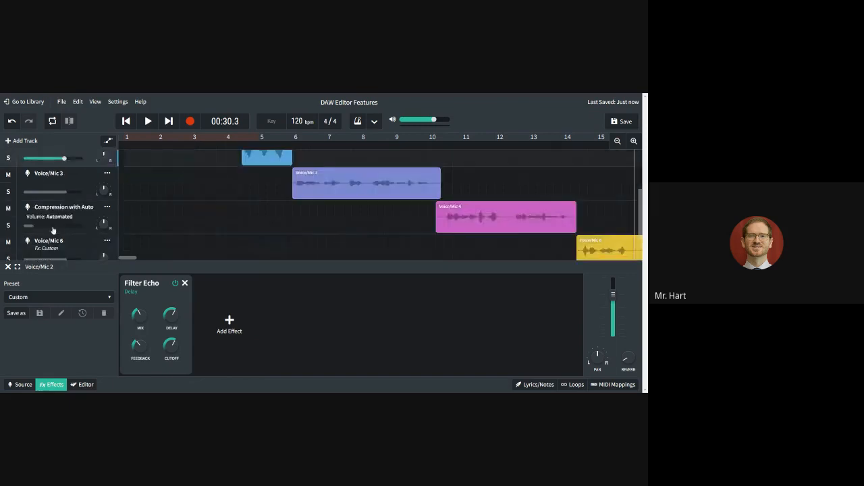
scroll(59, 210, up, 2)
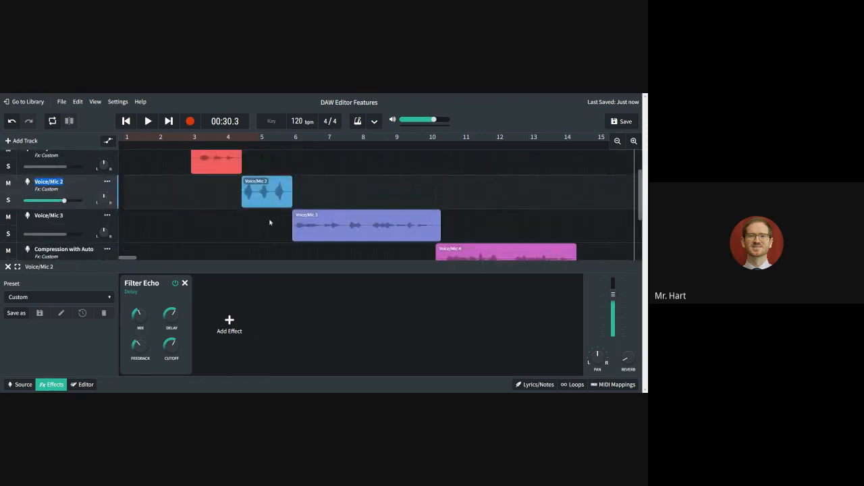
scroll(66, 192, down, 1)
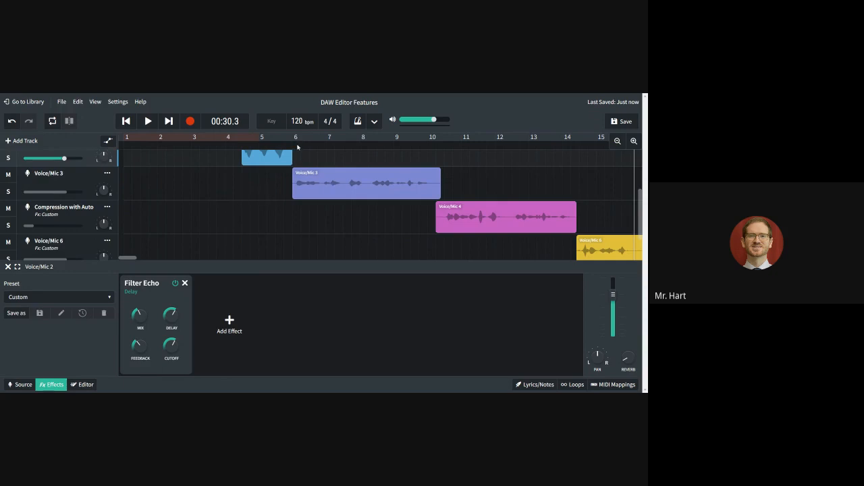
Step: Play the opening of the purple Voice/Mic 3 clip from its start to identify its content
click(294, 145)
click(148, 121)
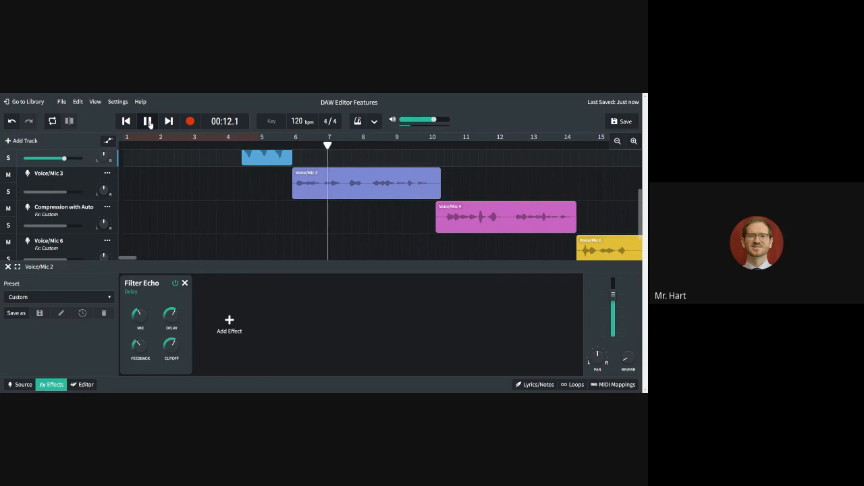
click(148, 120)
scroll(81, 215, down, 2)
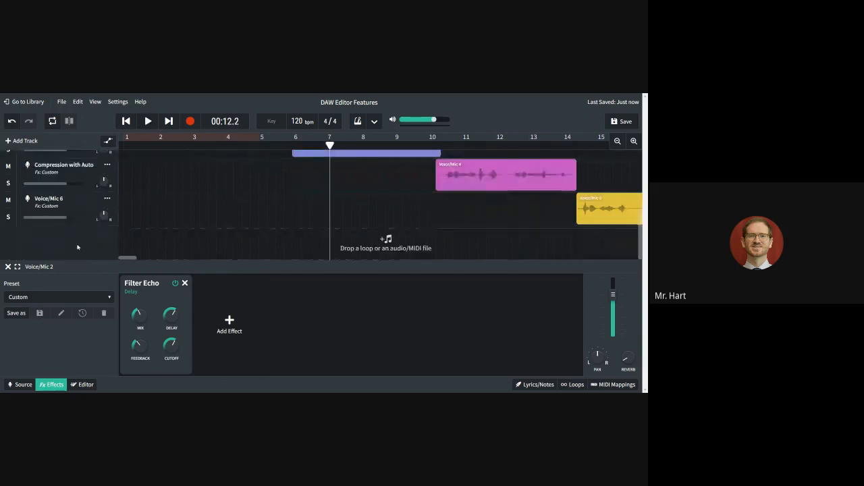